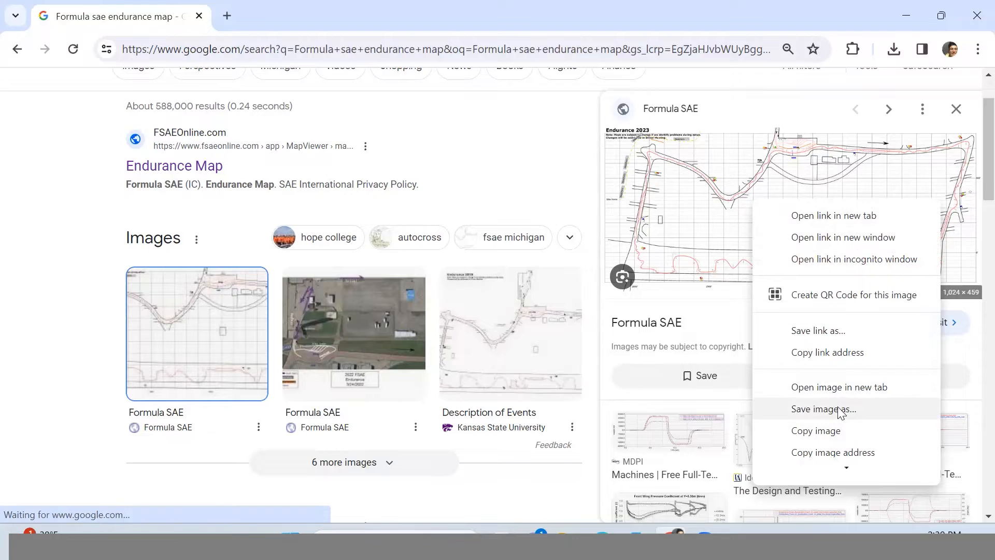
Save the Endurance 2023 track map image to the Desktop as a PNG named "Formula SAE Track"
left_click(823, 409)
left_click(77, 158)
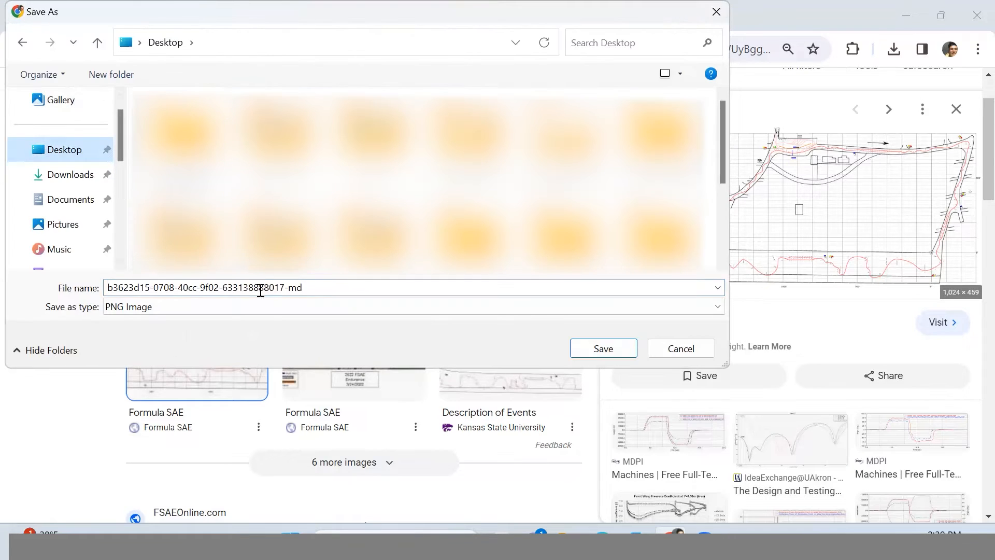
type("Formula SAE Track")
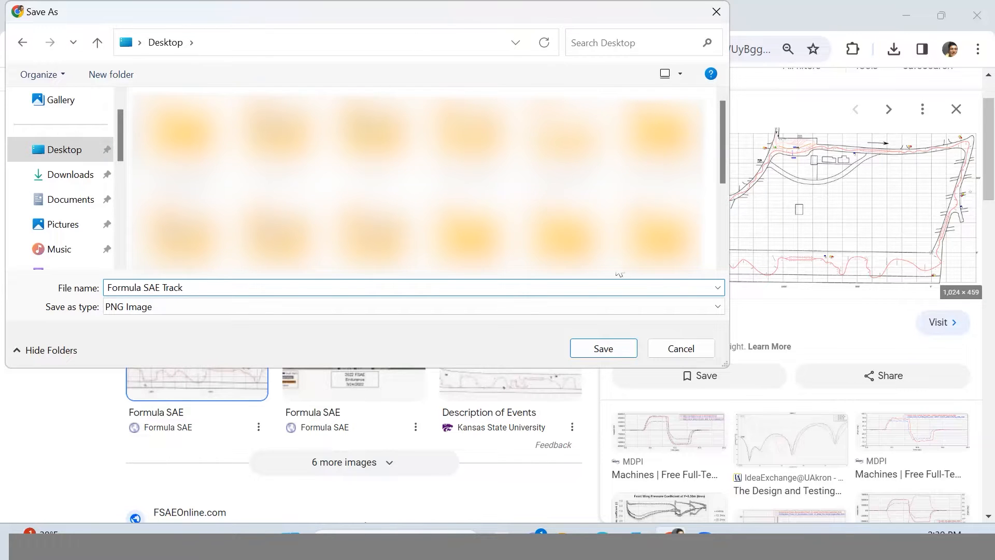
left_click(604, 348)
Open the saved Formula SAE Track image from the desktop and examine the straight near the 1000' mark up close
left_click(894, 14)
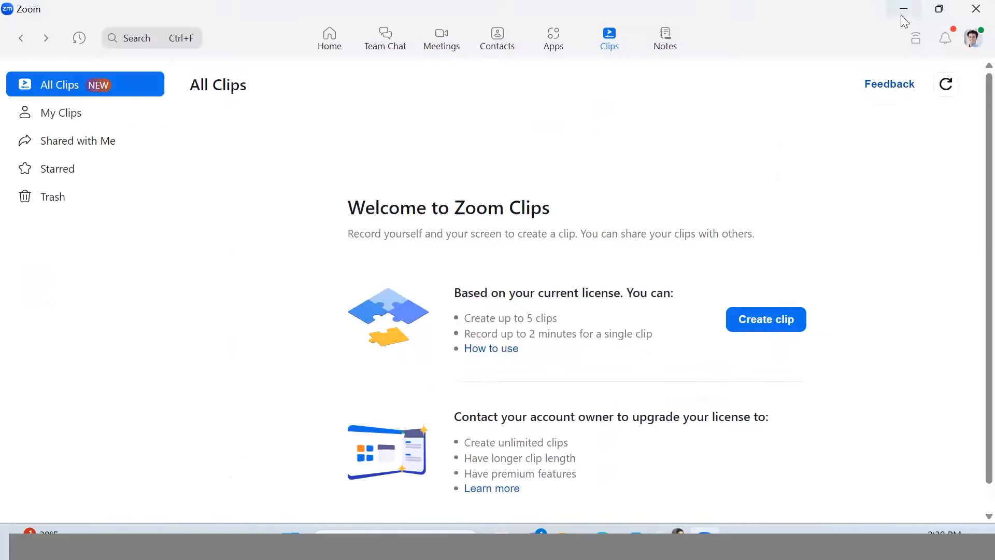
left_click(913, 14)
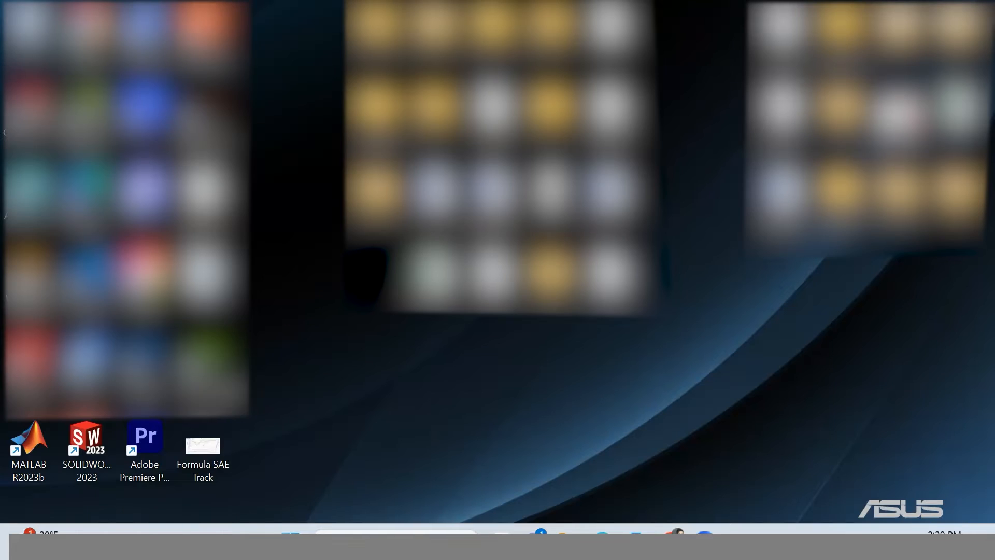
double_click(212, 451)
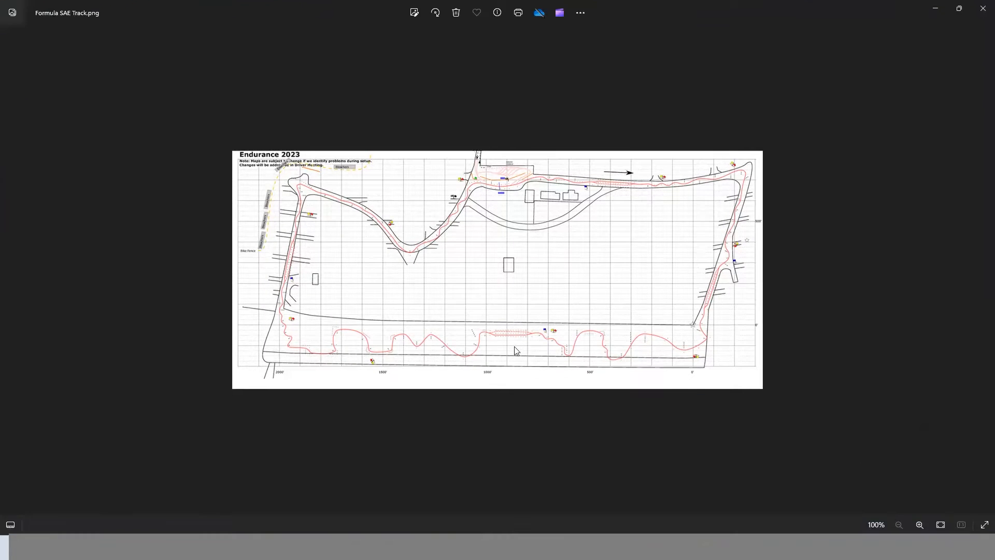
scroll(507, 353, "up", 5)
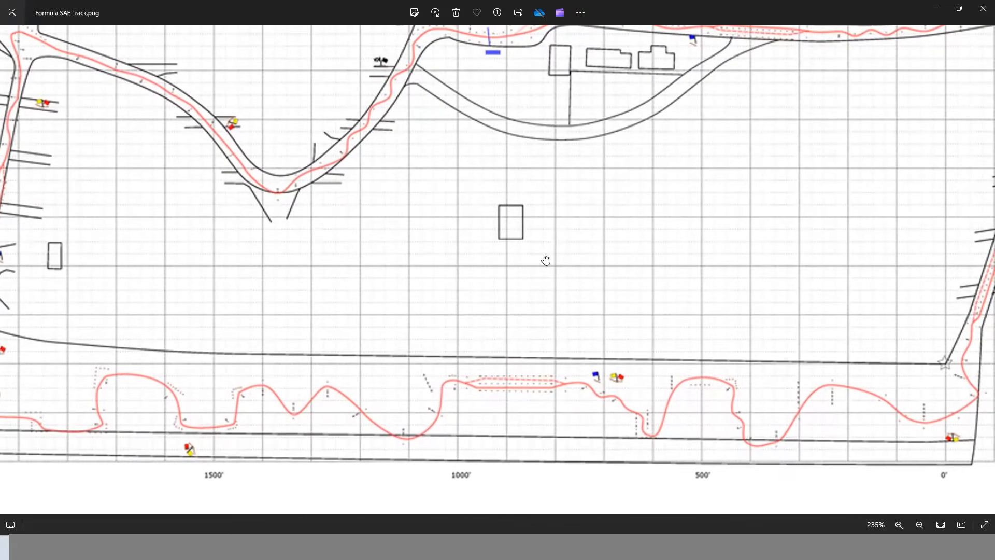
scroll(516, 373, "up", 4)
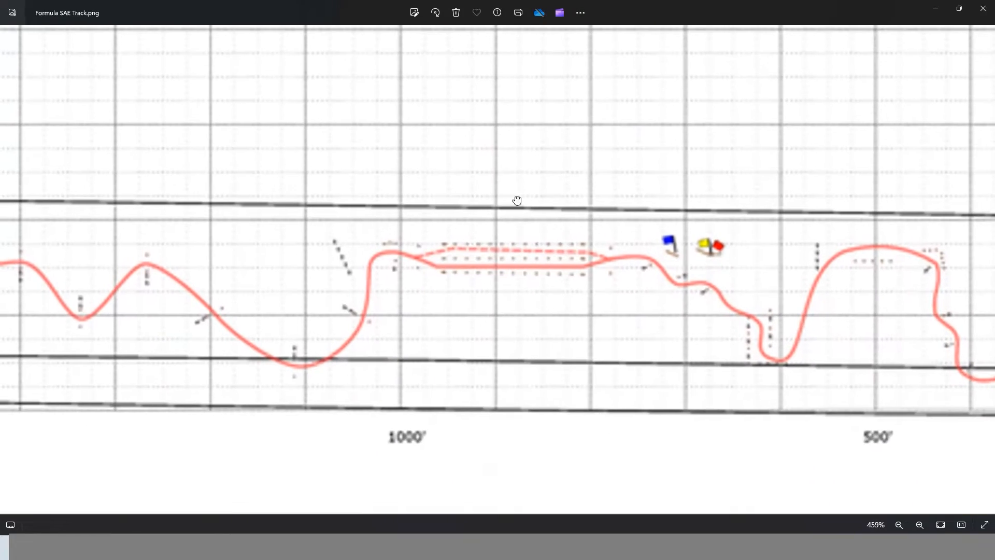
Mark the extent of the straight near the 1000' mark with blue pen lines down to the scale, and discard the markup
left_click(415, 12)
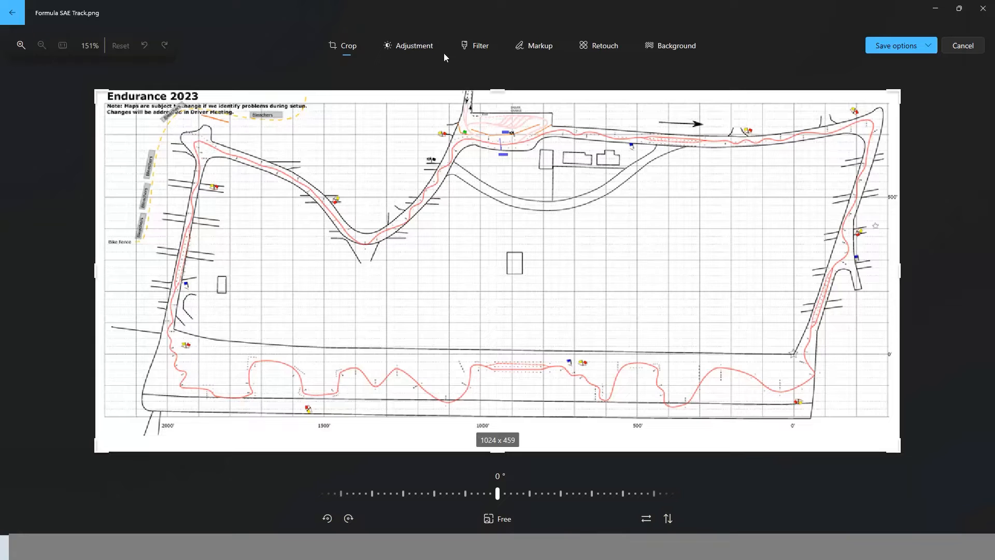
left_click(540, 46)
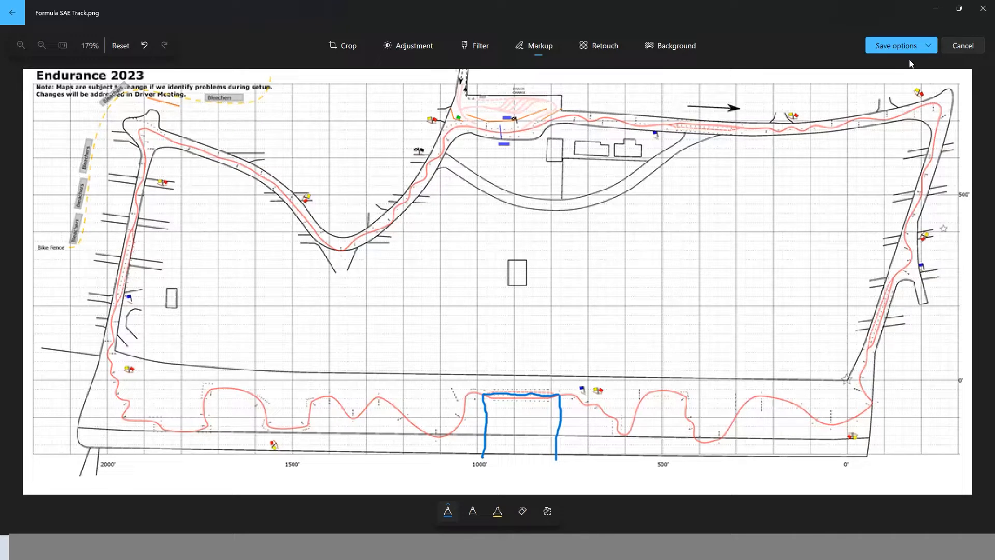
left_click(957, 46)
left_click(440, 290)
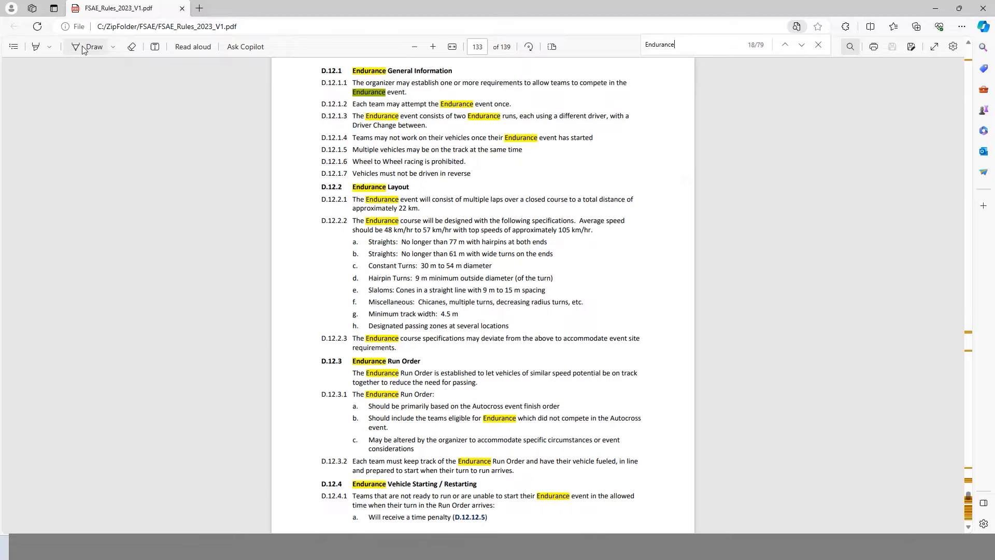
Highlight the length limits of the two Straights items under D.12.2.2 in the FSAE rules PDF
left_click(35, 47)
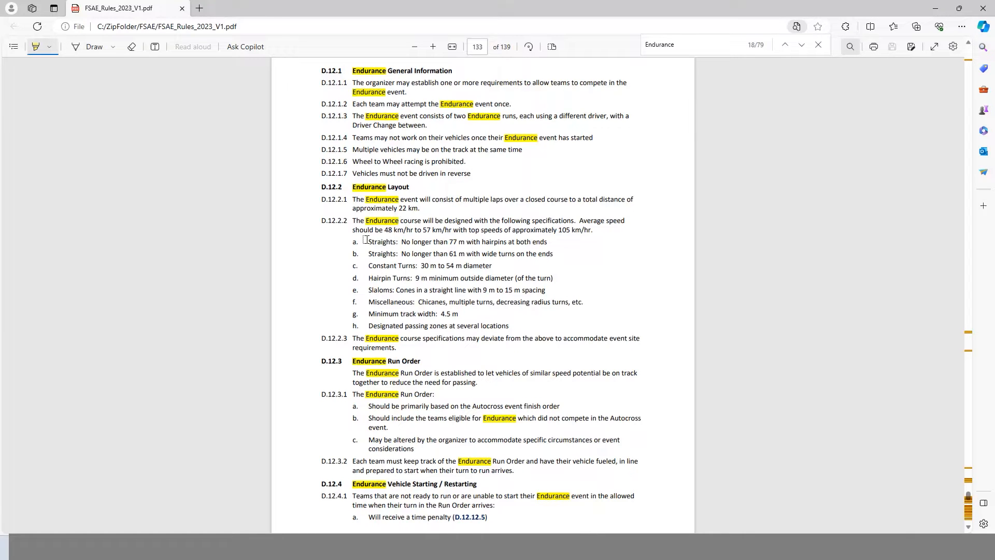
left_click_drag(368, 242, 539, 239)
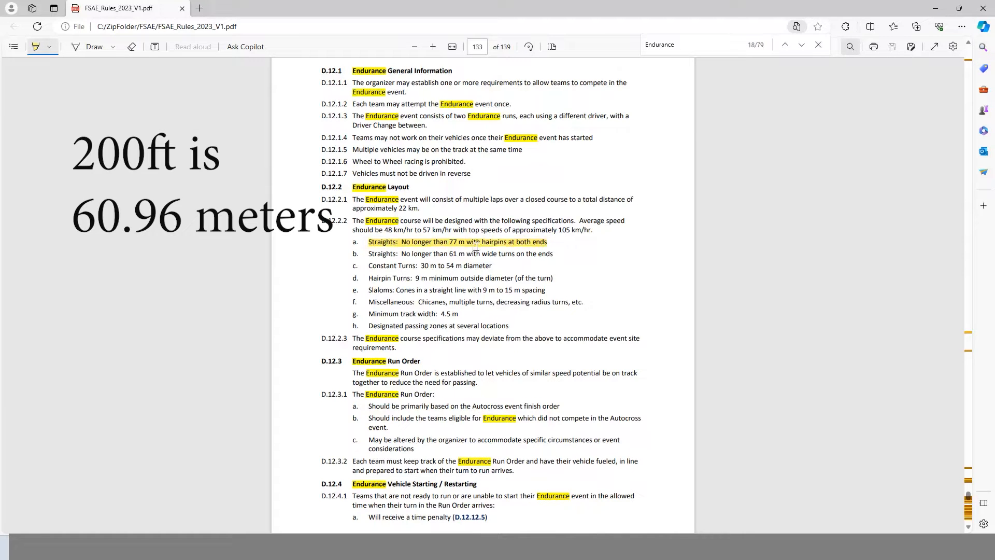
left_click_drag(434, 256, 530, 251)
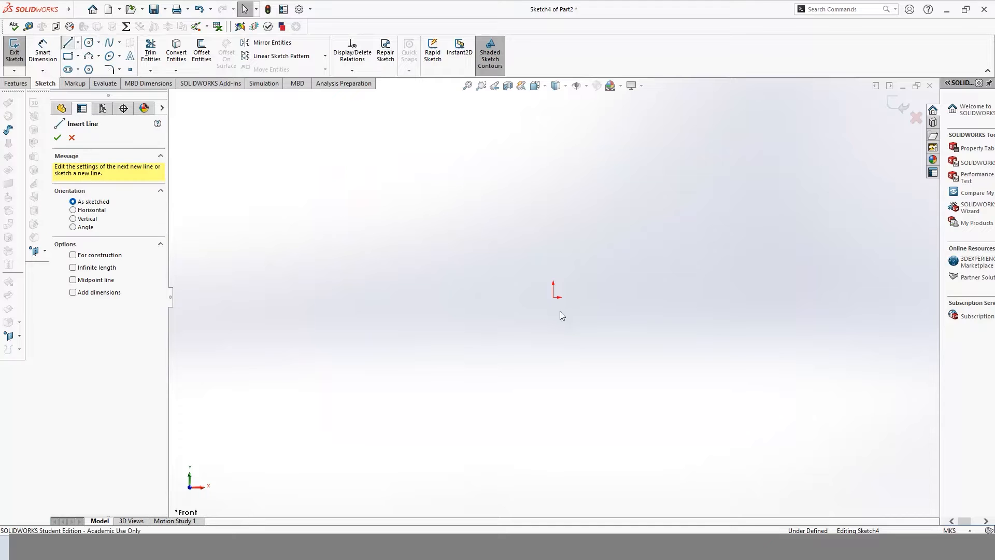
In the open SOLIDWORKS sketch, draw a horizontal line about 0.05 m long starting at the origin
left_click(554, 297)
left_click(689, 297)
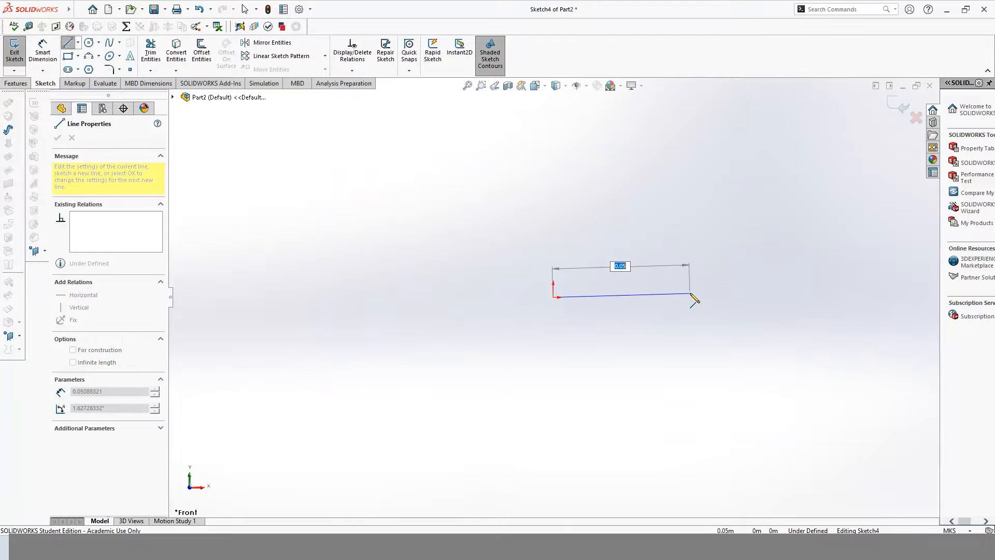
left_click(690, 297)
key("Escape")
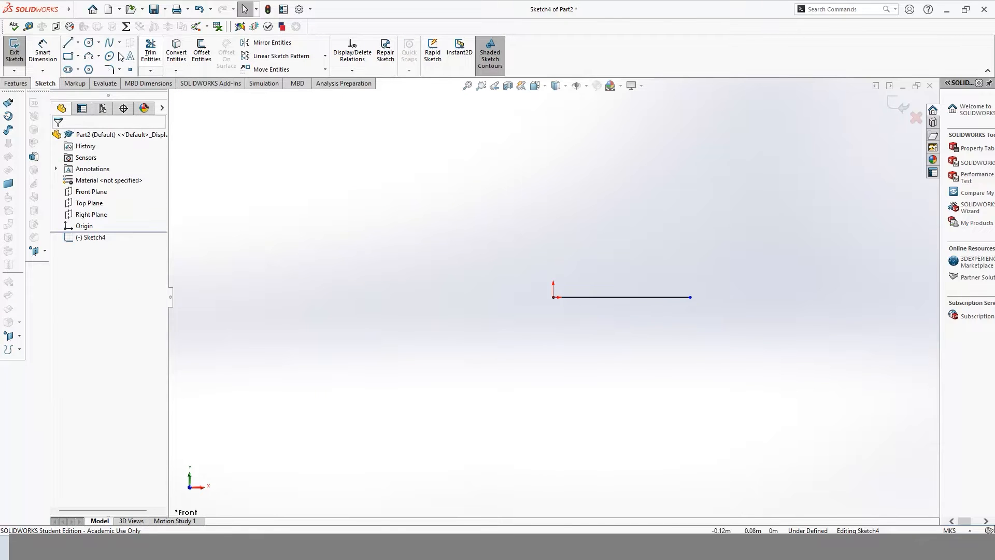
Dimension the horizontal line to 200 ft with Smart Dimension and exit the sketch
left_click(679, 305)
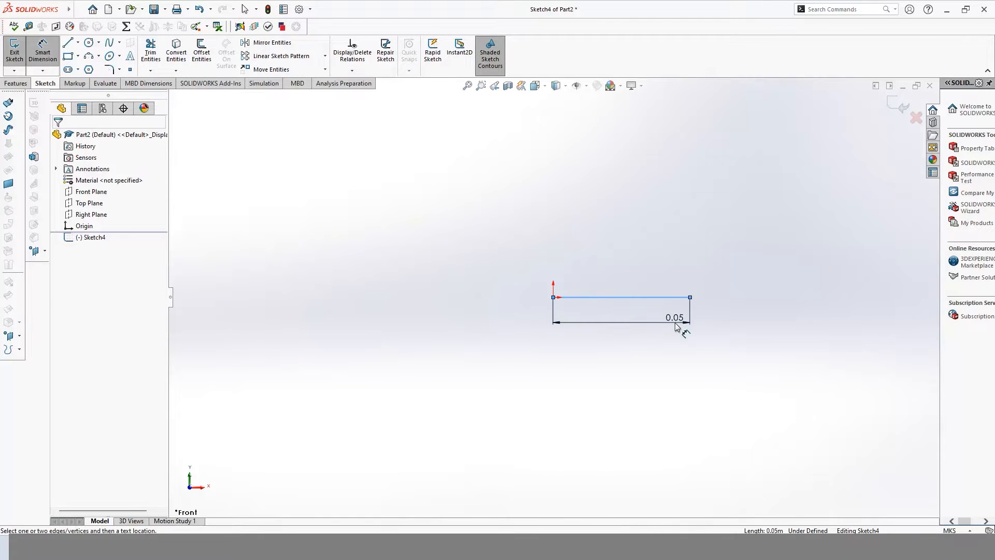
left_click(674, 322)
type("200ft")
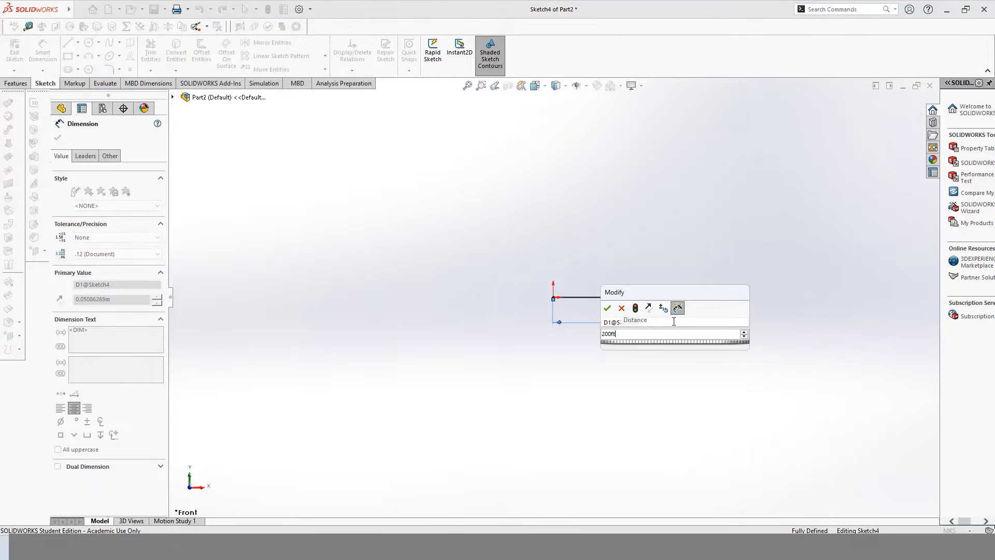
key("Return")
key("Escape")
key("f")
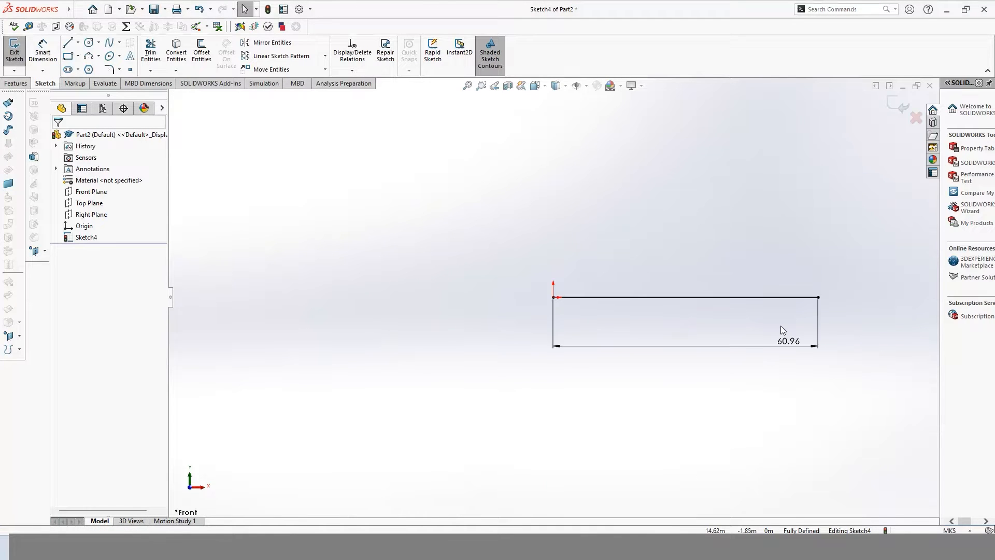
left_click(796, 298)
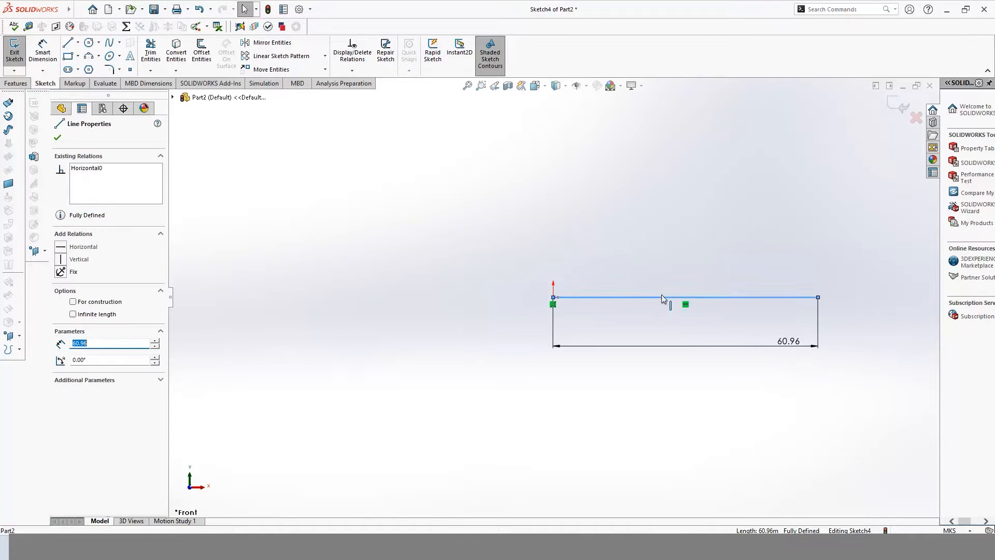
left_click(672, 255)
left_click(898, 104)
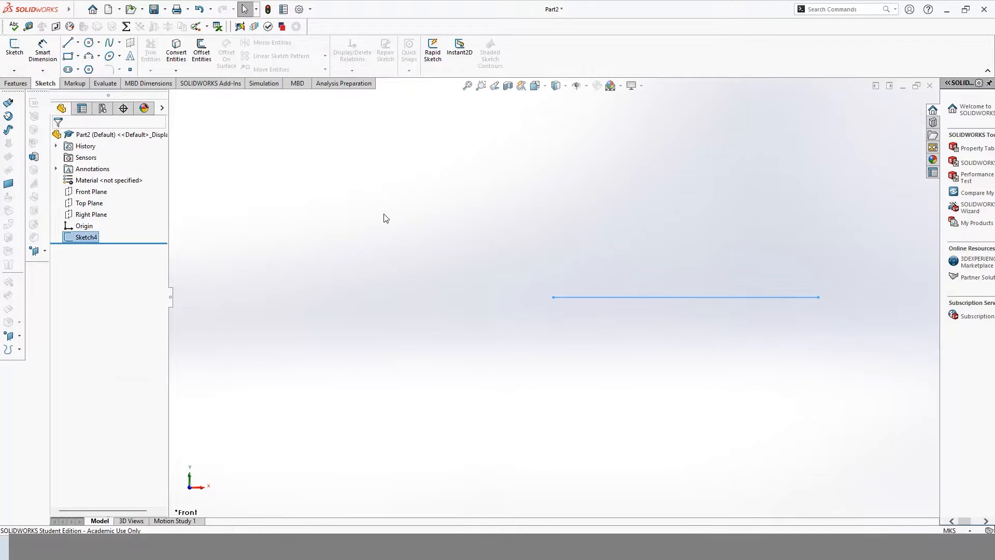
Start a new sketch on the Front Plane
left_click(14, 47)
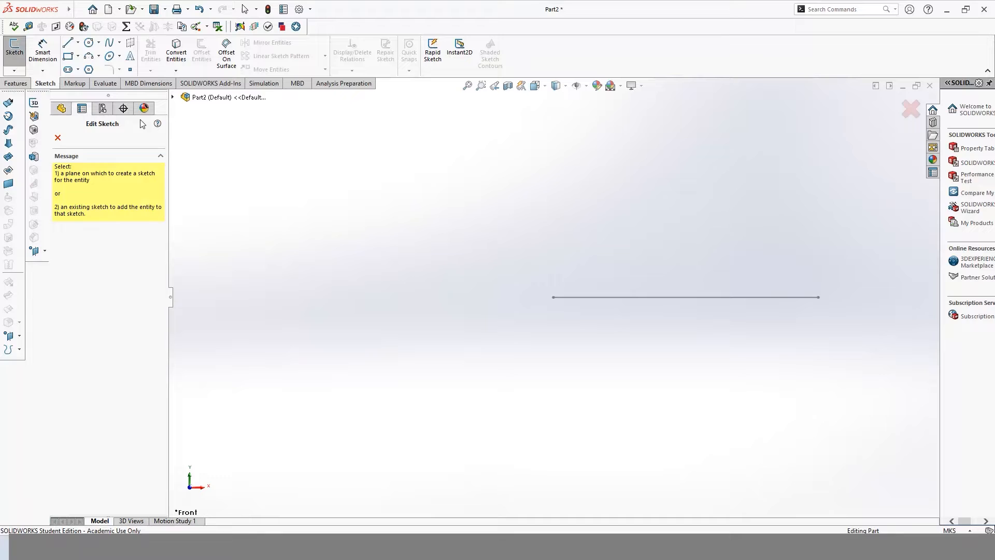
left_click(173, 98)
left_click(214, 150)
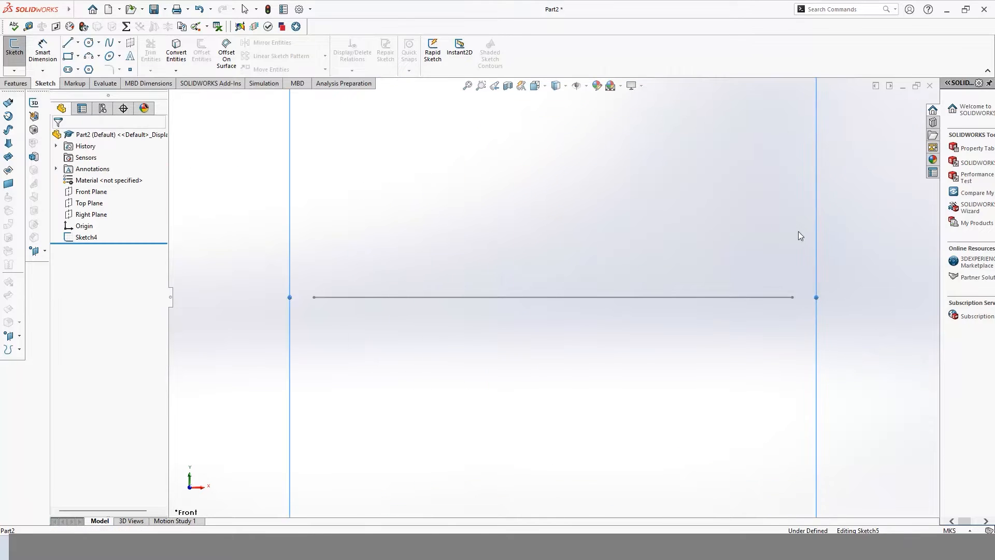
Find the Sketch Picture command and insert the Formula SAE Track image from the OptimumLap Track Video folder
left_click(839, 10)
type("ske")
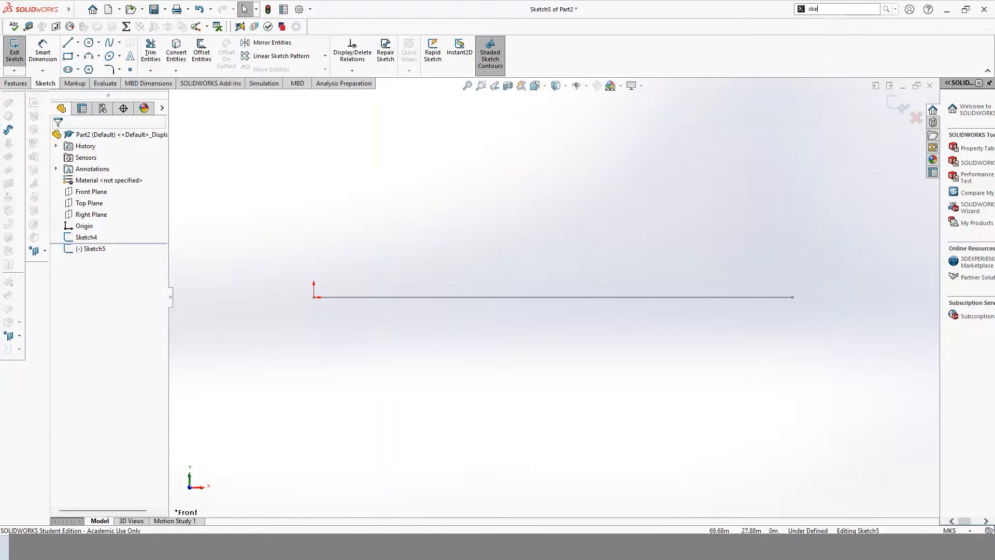
type("tch")
left_click(832, 31)
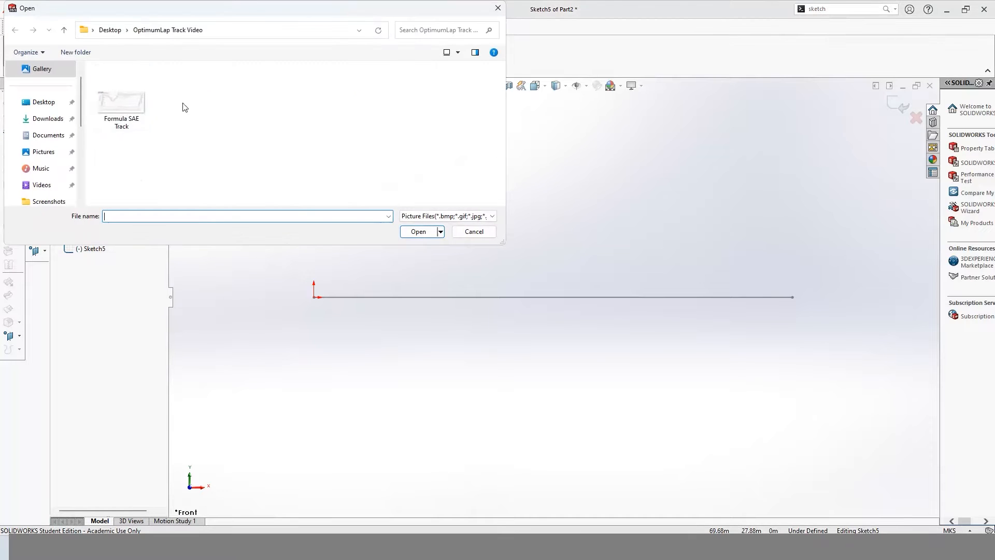
double_click(117, 95)
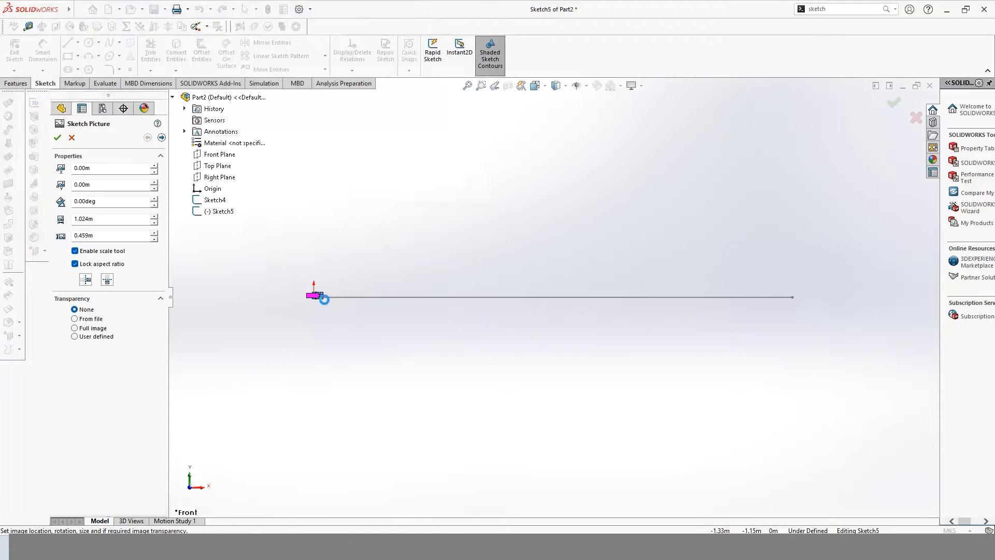
Enlarge the sketch picture in stages from its corner handle to about 322 m wide by 144 m high
scroll(322, 295, "down", 10)
left_click_drag(374, 314, 844, 129)
scroll(780, 184, "up", 5)
scroll(673, 234, "up", 3)
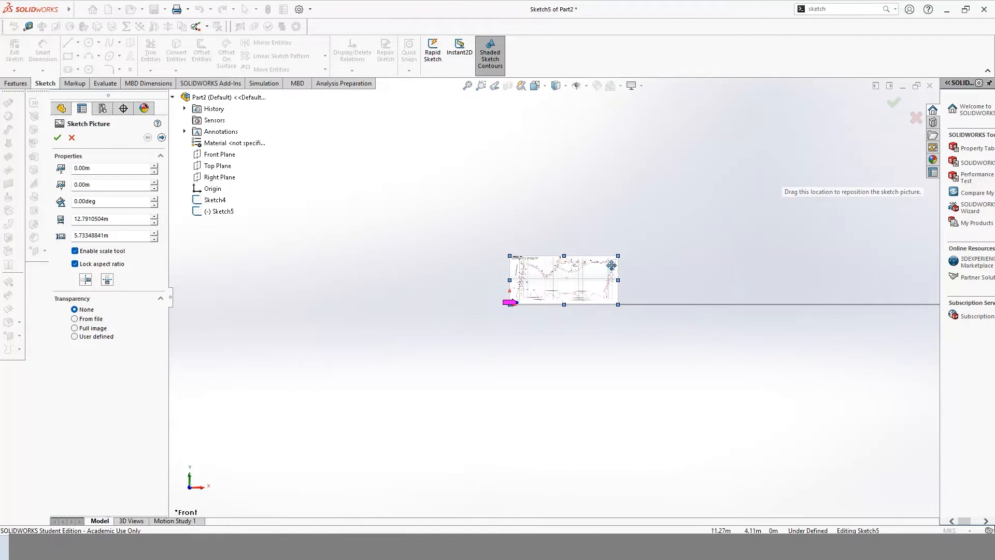
left_click_drag(621, 255, 964, 100)
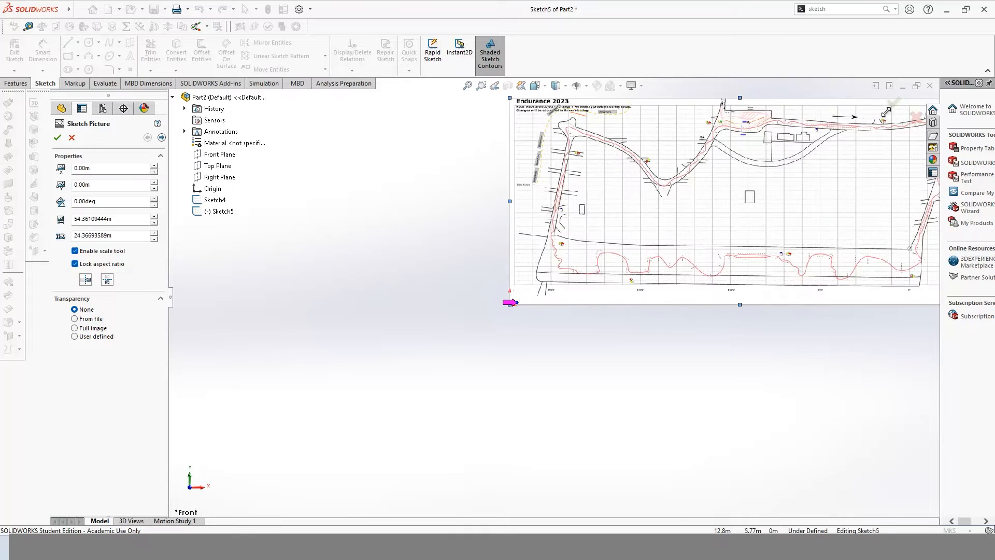
scroll(841, 193, "up", 4)
left_click_drag(760, 201, 967, 160)
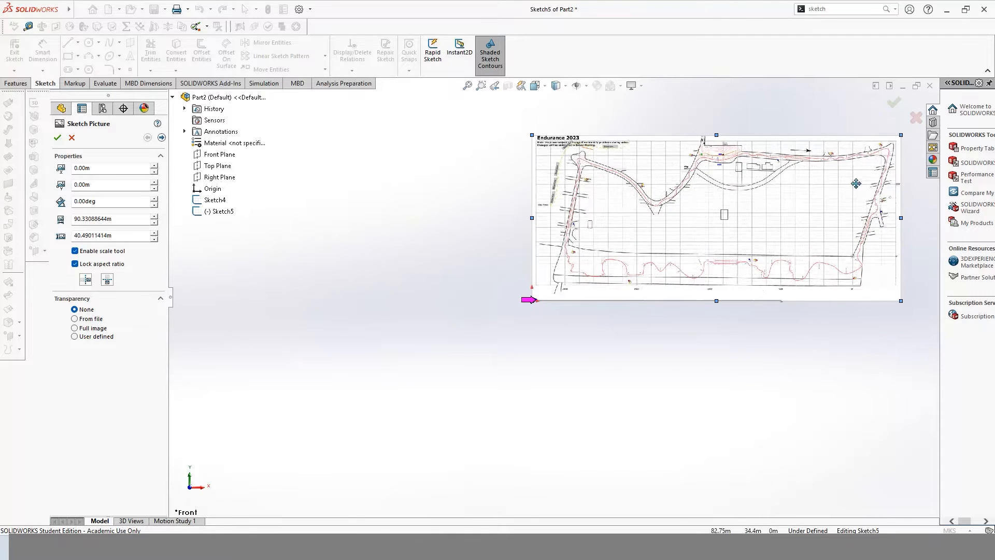
scroll(721, 211, "up", 3)
left_click_drag(721, 221, 941, 111)
scroll(772, 208, "up", 3)
left_click_drag(785, 191, 914, 130)
scroll(779, 218, "up", 3)
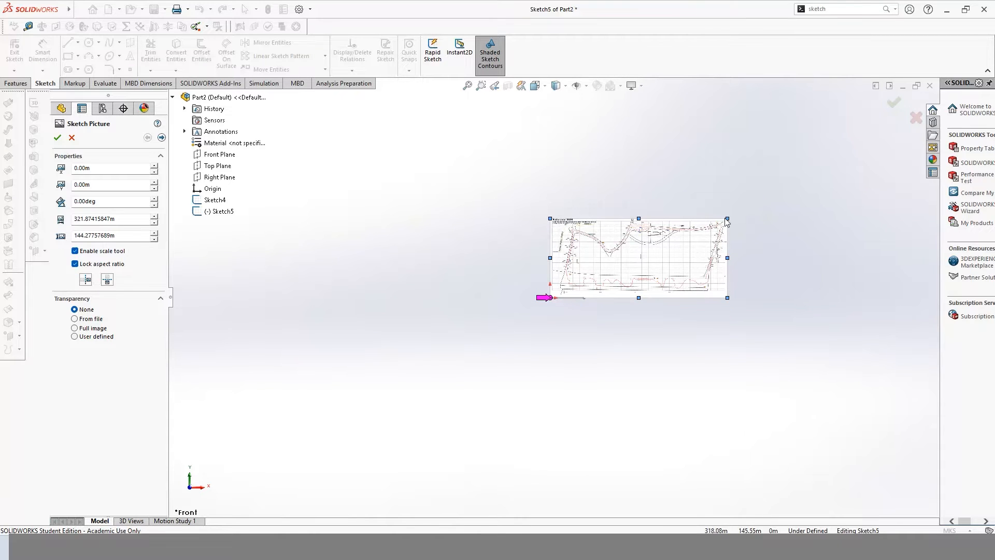
Resize the track picture to about 456 m wide and move it so the straight near 1000' starts at the origin
mouse_move(726, 220)
left_mouse_down()
mouse_move(802, 186)
mouse_move(666, 249)
mouse_move(597, 262)
left_mouse_up()
scroll(588, 290, "down", 10)
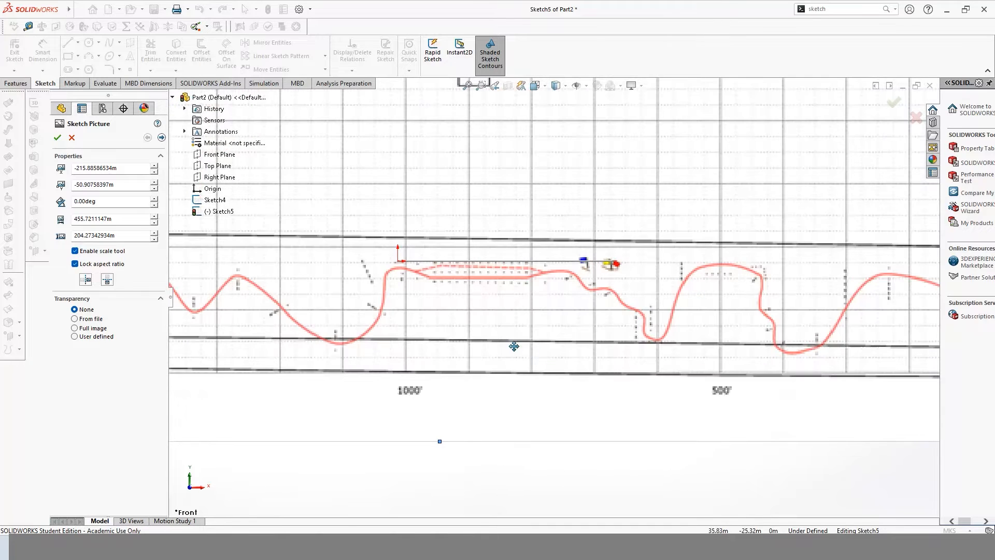
left_click_drag(514, 346, 465, 316)
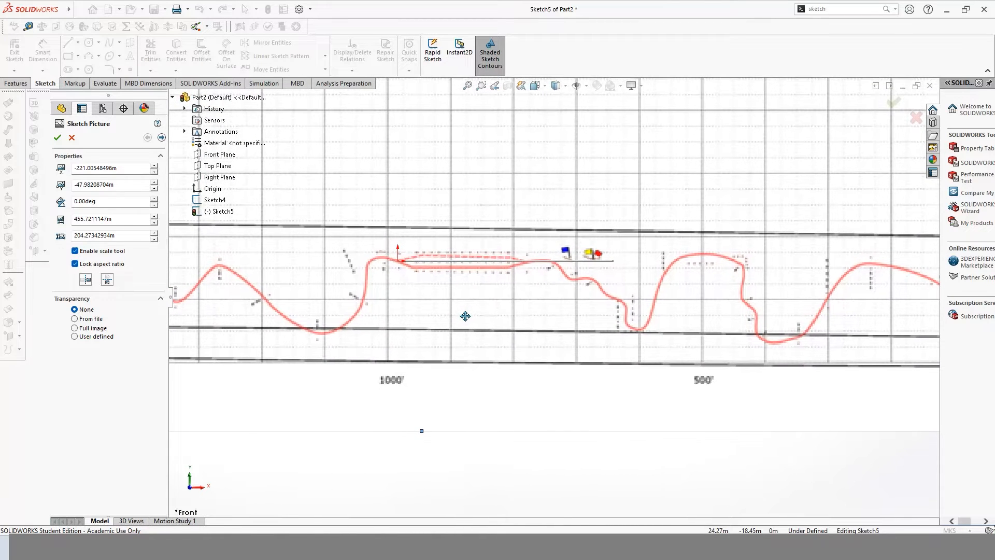
Enlarge the picture to about 799 m by 358 m, align its straight with the 200 ft reference line, and accept the placement
scroll(522, 313, "up", 10)
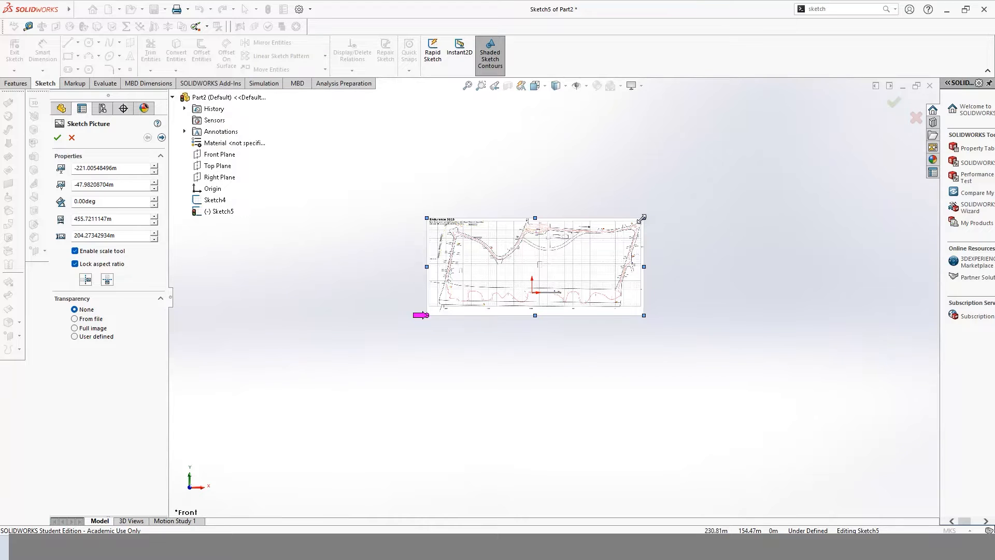
mouse_move(641, 218)
left_mouse_down()
mouse_move(639, 195)
mouse_move(715, 147)
left_mouse_up()
scroll(560, 298, "down", 6)
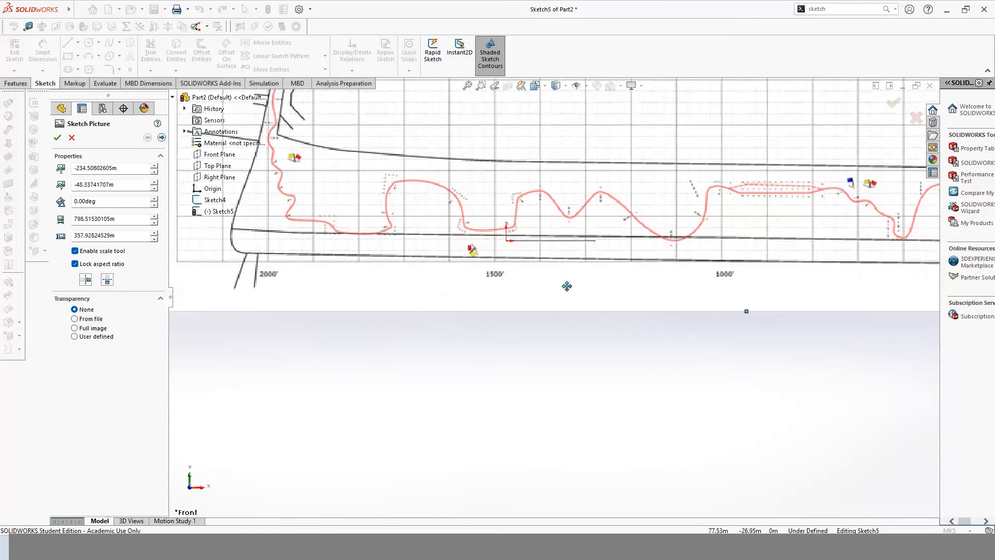
left_click_drag(567, 286, 375, 332)
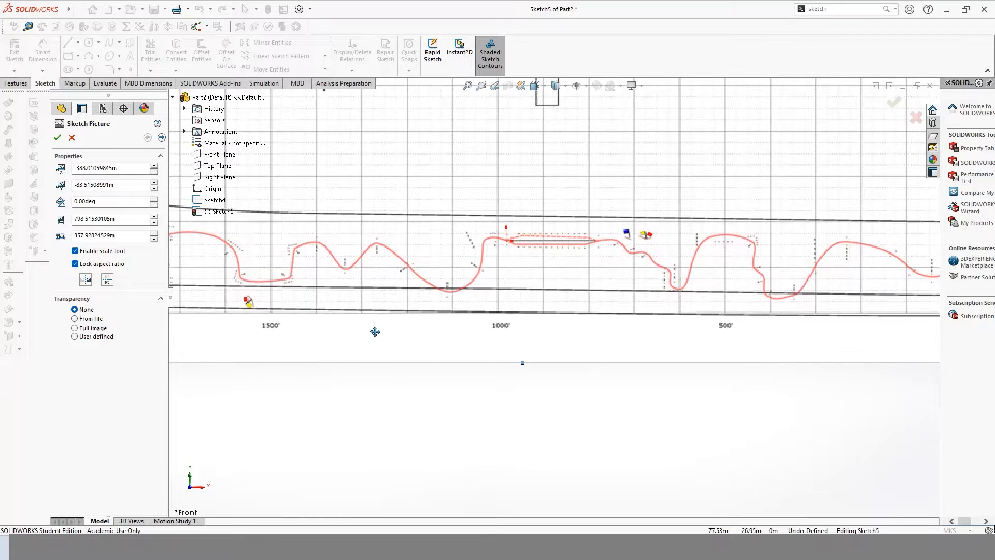
left_click(893, 104)
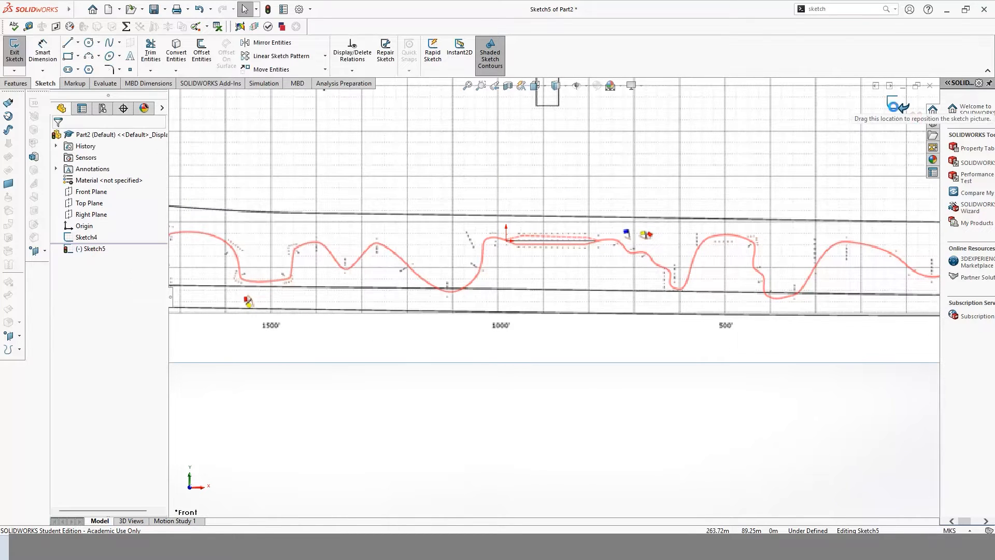
Exit the picture sketch, switch to OptimumLap and create a new project saved as New Track
left_click(899, 106)
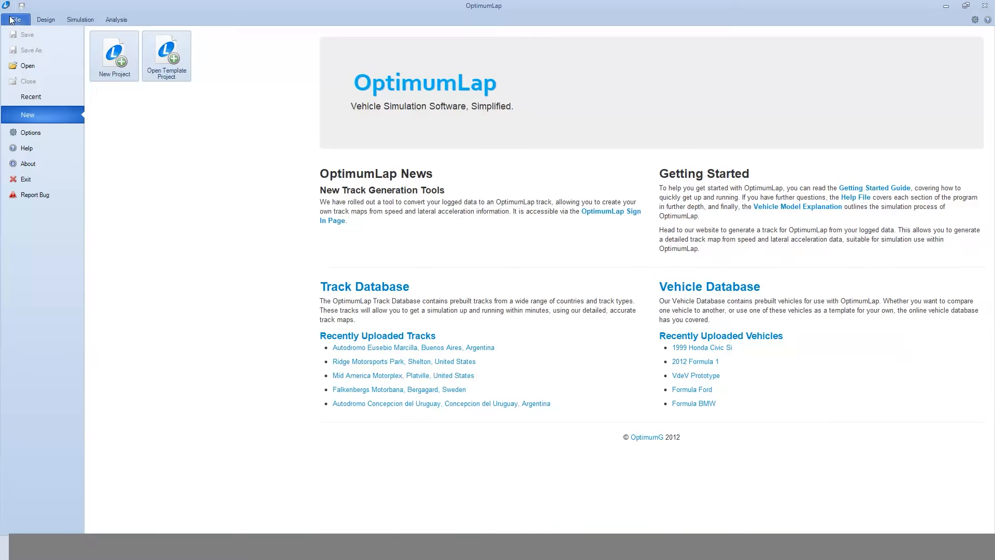
left_click(117, 66)
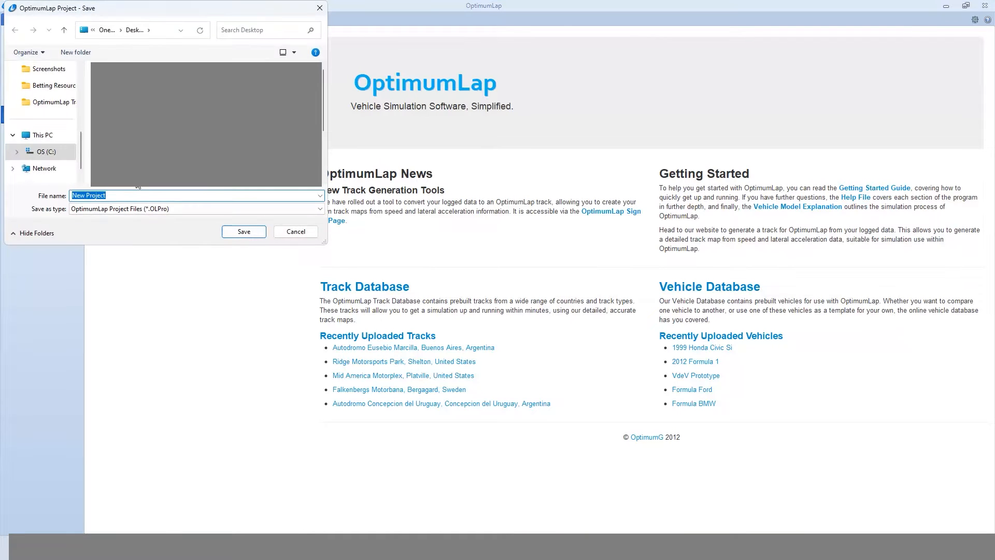
type("New Track")
left_click(244, 232)
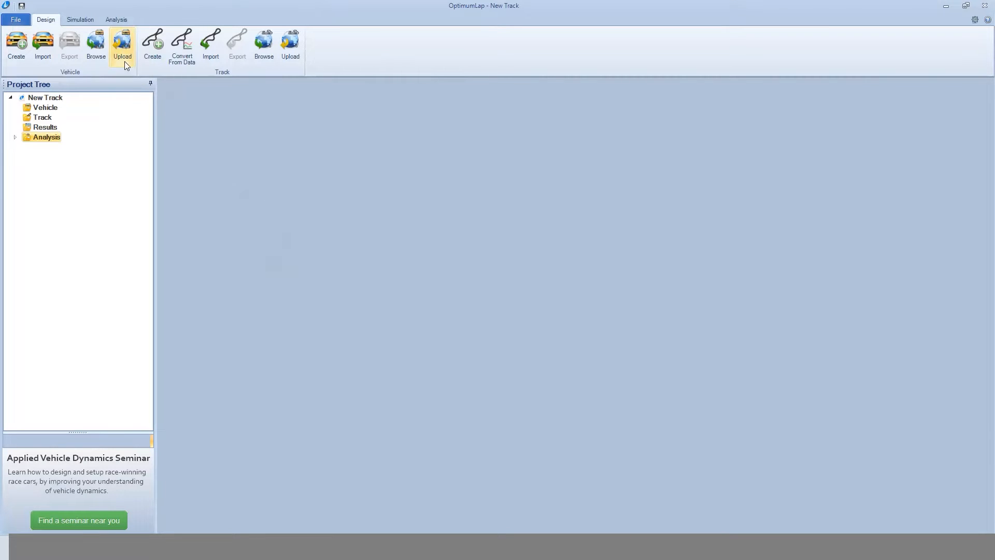
Create a new track in the project and set its track type to Autocross
left_click(154, 61)
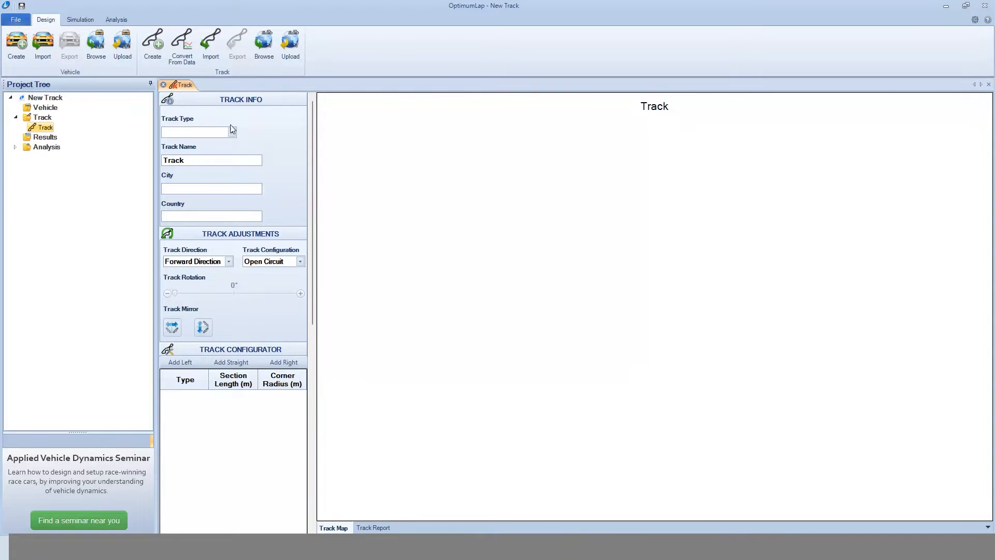
left_click(228, 133)
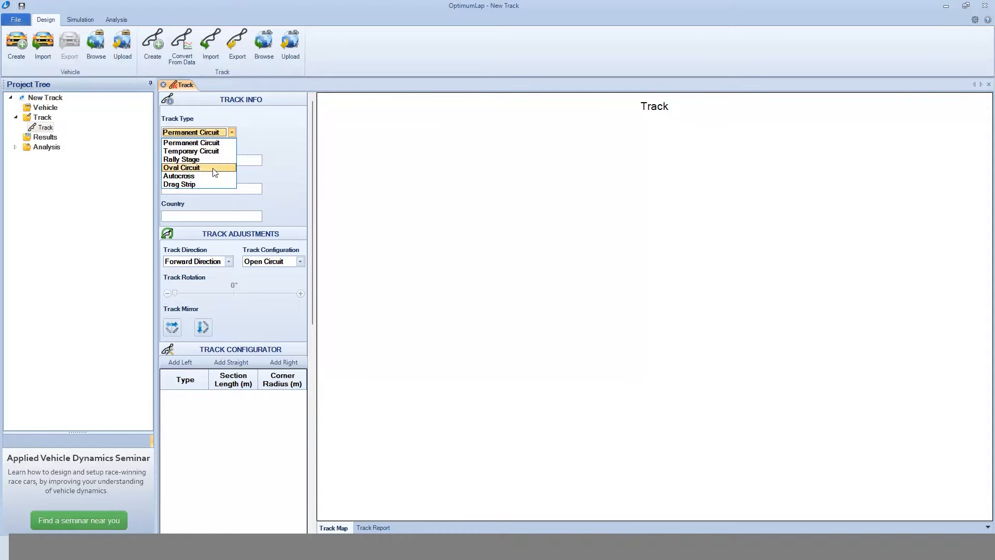
left_click(211, 177)
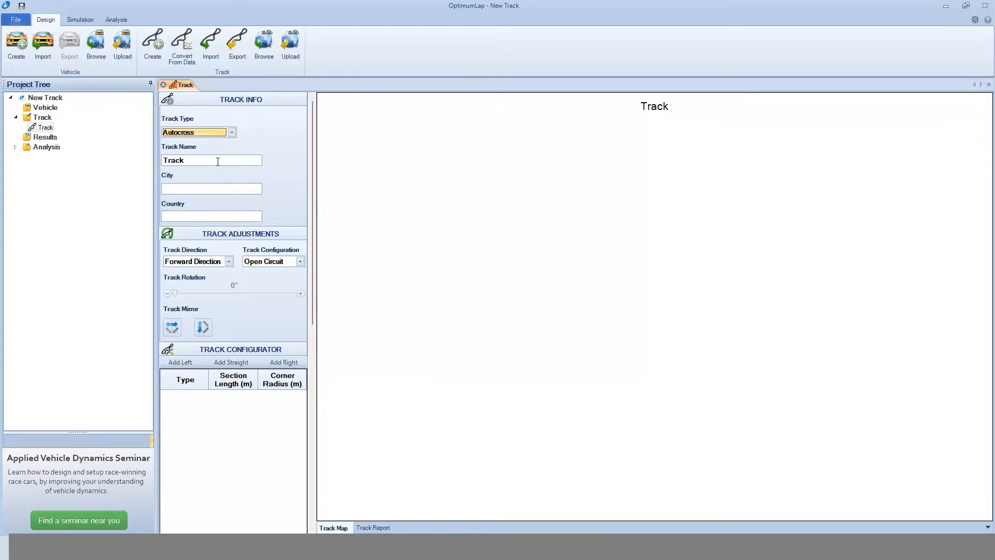
Rename the track as FSAE Track
left_click(218, 162)
key("BackSpace")
key("BackSpace")
key("BackSpace")
key("BackSpace")
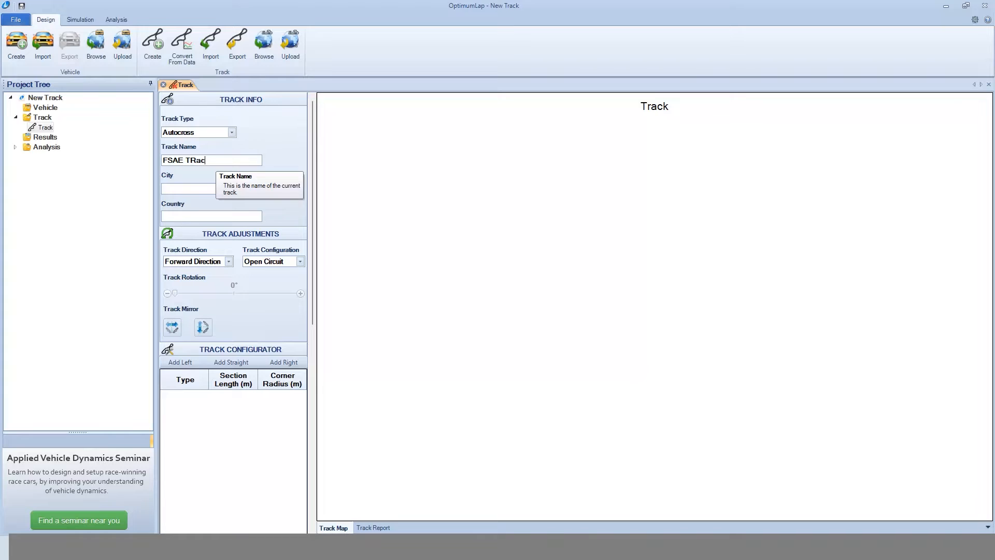
key("BackSpace")
key("BackSpace")
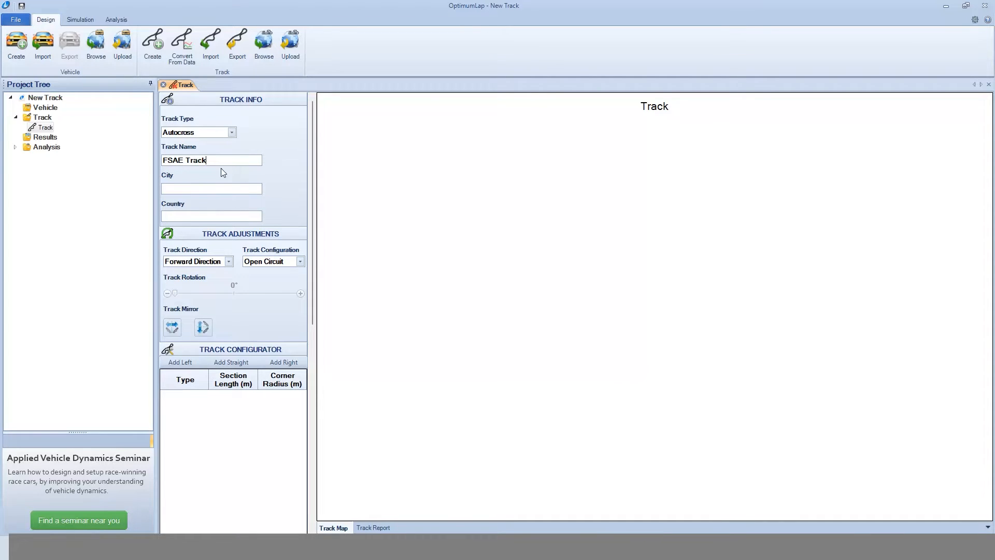
Examine the Track Configurator table, and in Excel the Type, Section Length and Corner Radius columns of the Track workbook
scroll(213, 220, "down", 1)
scroll(262, 199, "down", 1)
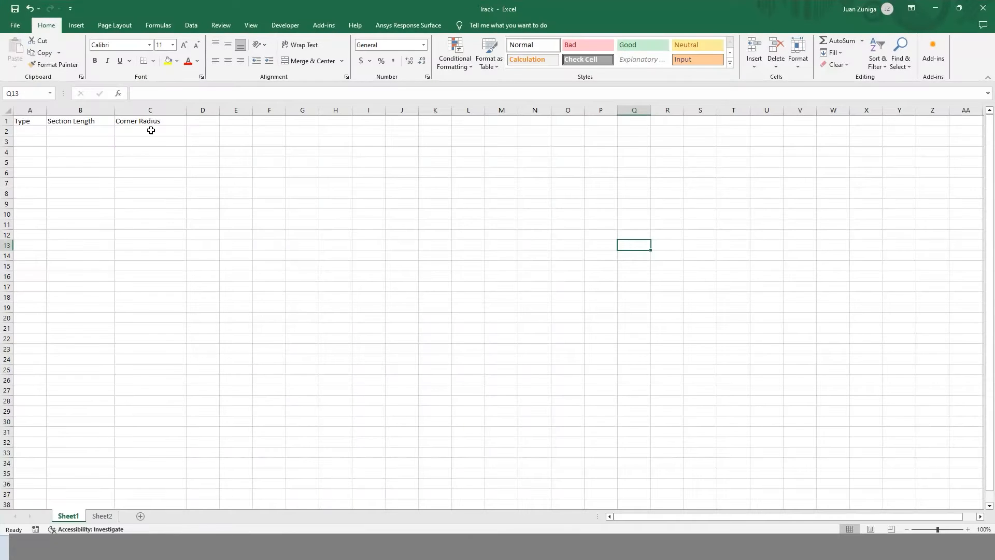
left_click_drag(160, 125, 78, 219)
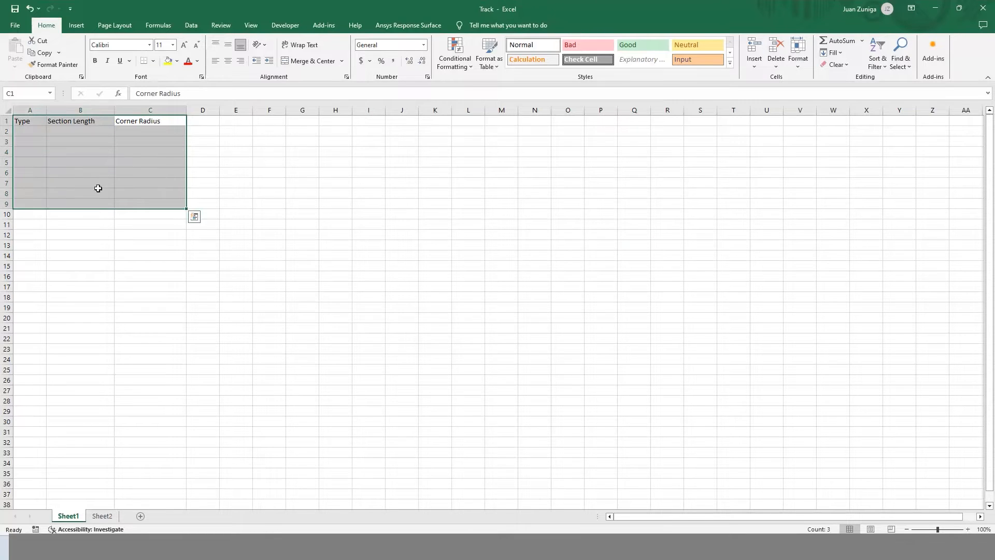
left_click(303, 193)
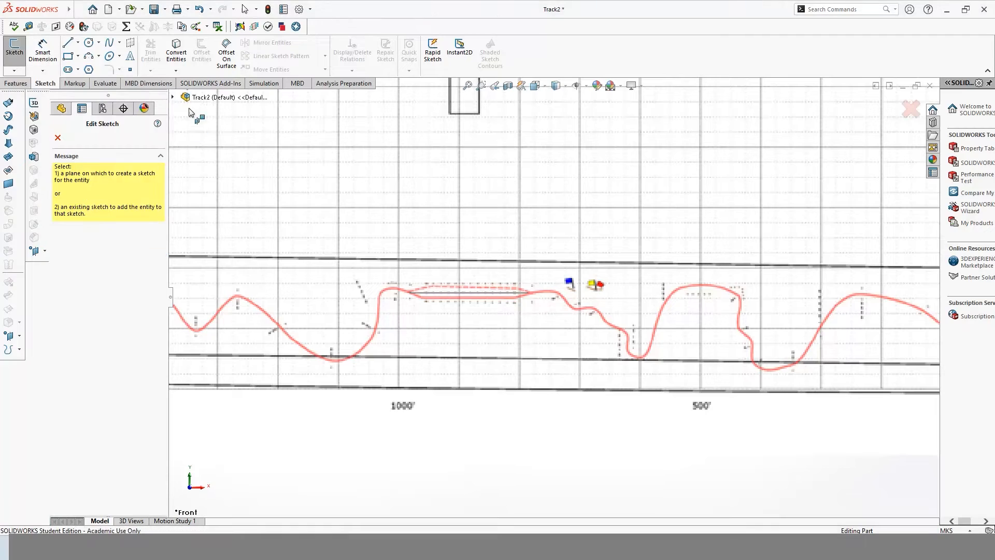
Switch to SOLIDWORKS and start a new sketch on the Front Plane of Track2
left_click(173, 98)
left_click(213, 155)
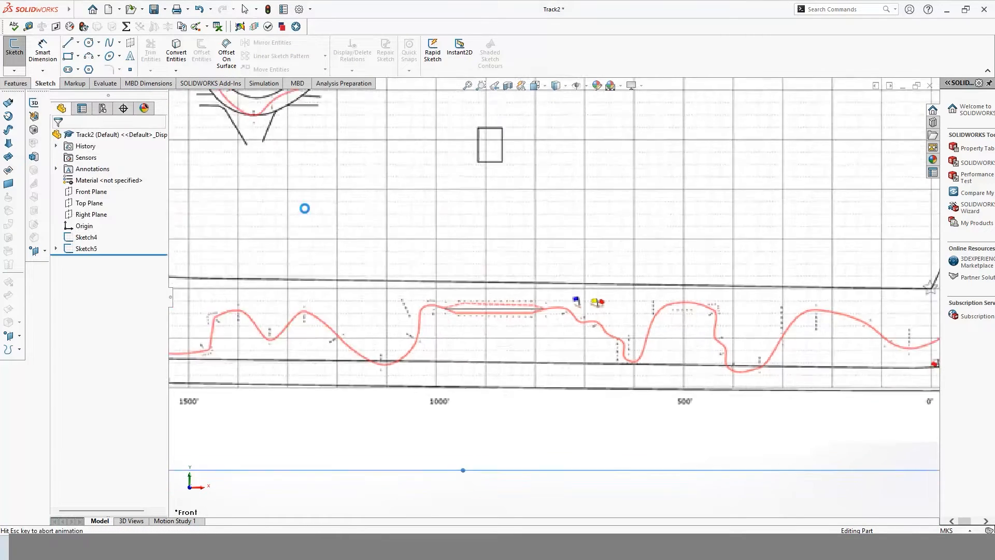
scroll(590, 359, "down", 4)
scroll(578, 343, "down", 6)
scroll(566, 320, "up", 2)
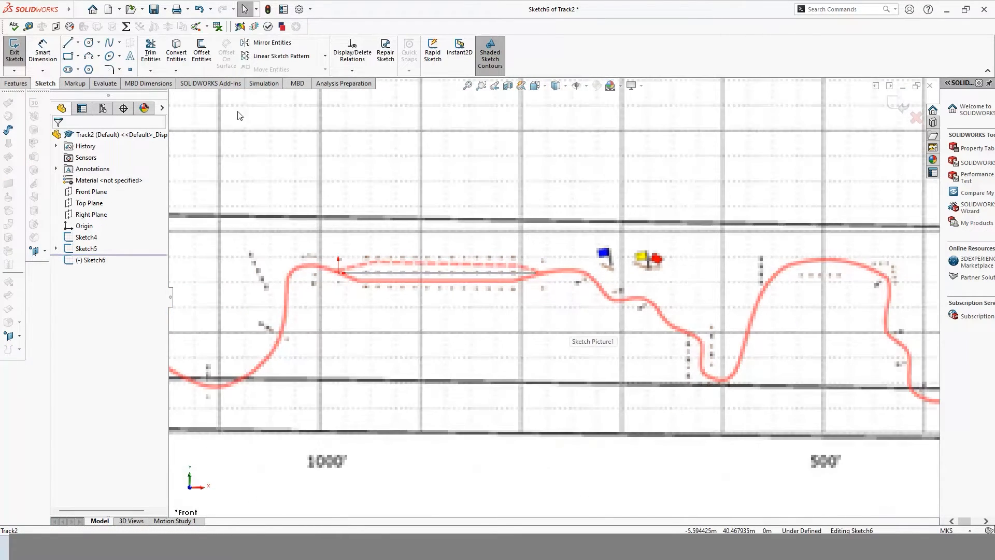
Trace the track's first curve after the 200 ft straight with a three-point arc of about 17 m radius
left_click(88, 56)
left_click(538, 272)
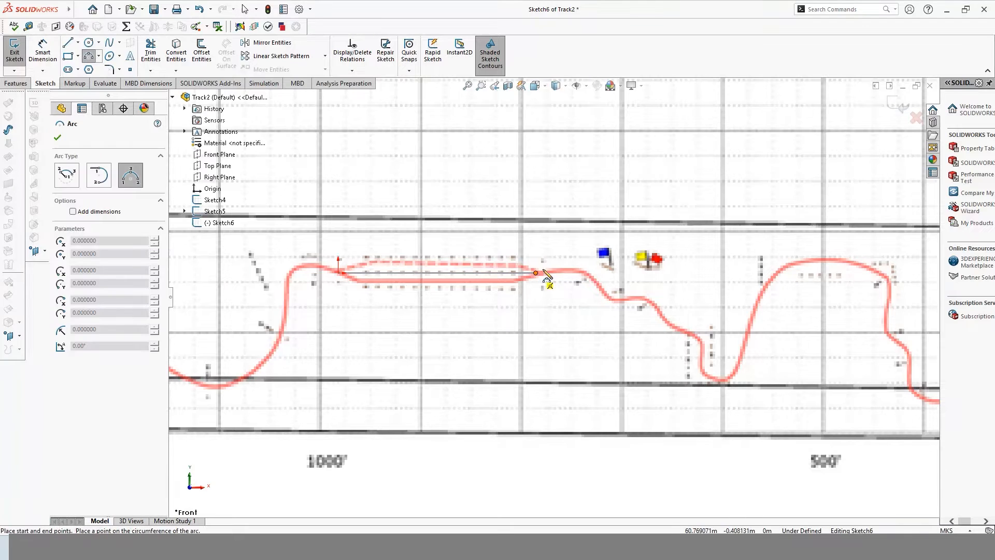
left_click(610, 298)
left_click(614, 306)
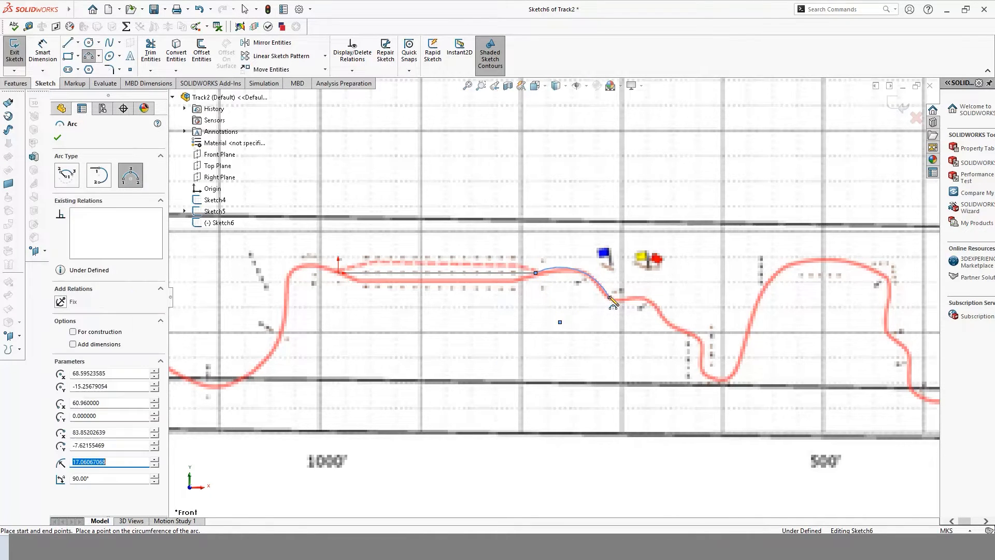
key("Escape")
left_click(69, 43)
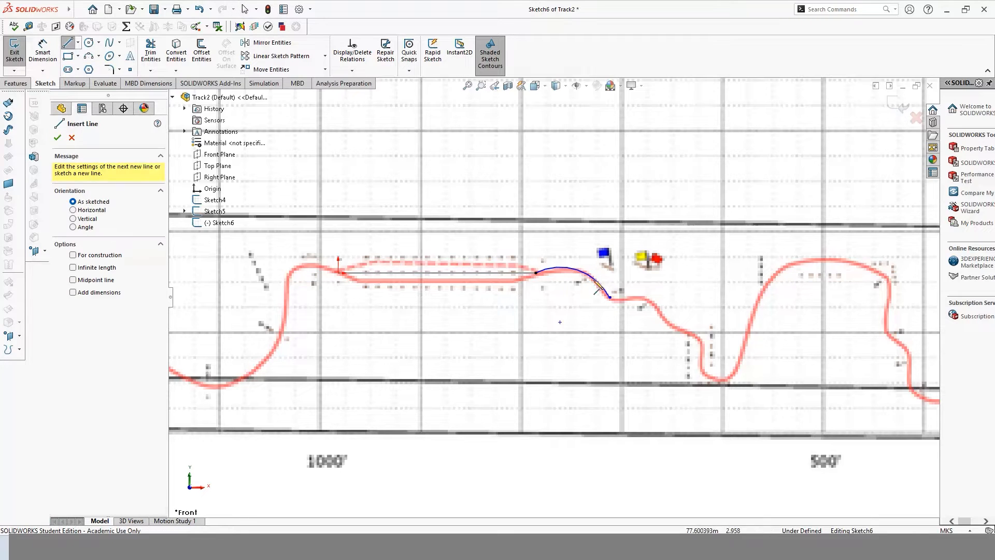
left_click(610, 298)
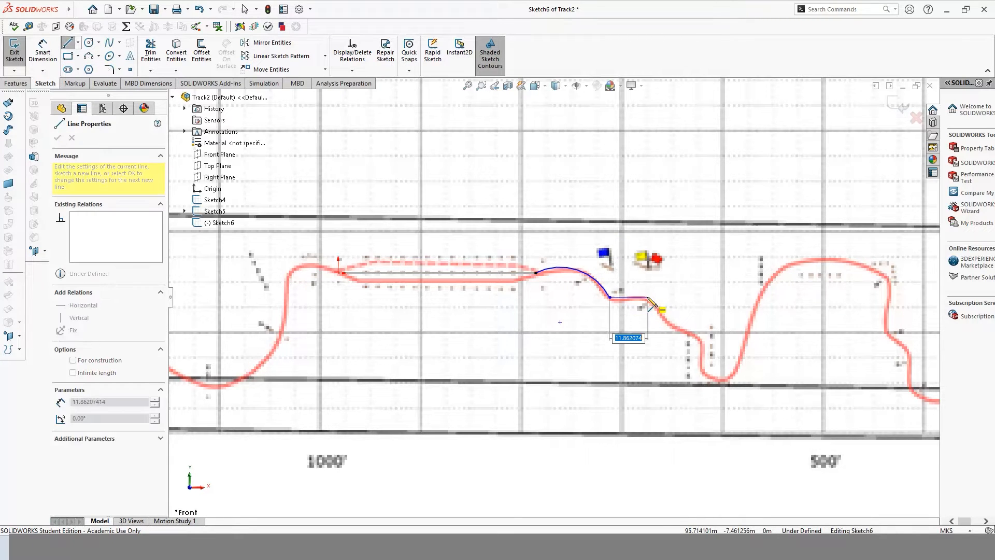
key("Escape")
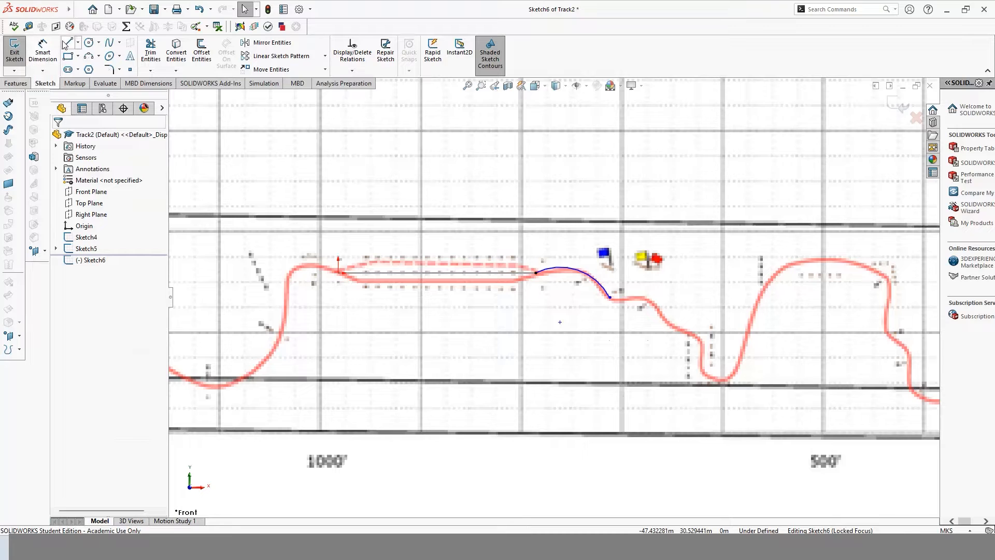
Draw a short horizontal line from the end of the first arc along the flat section of the track
key("l")
left_click(610, 298)
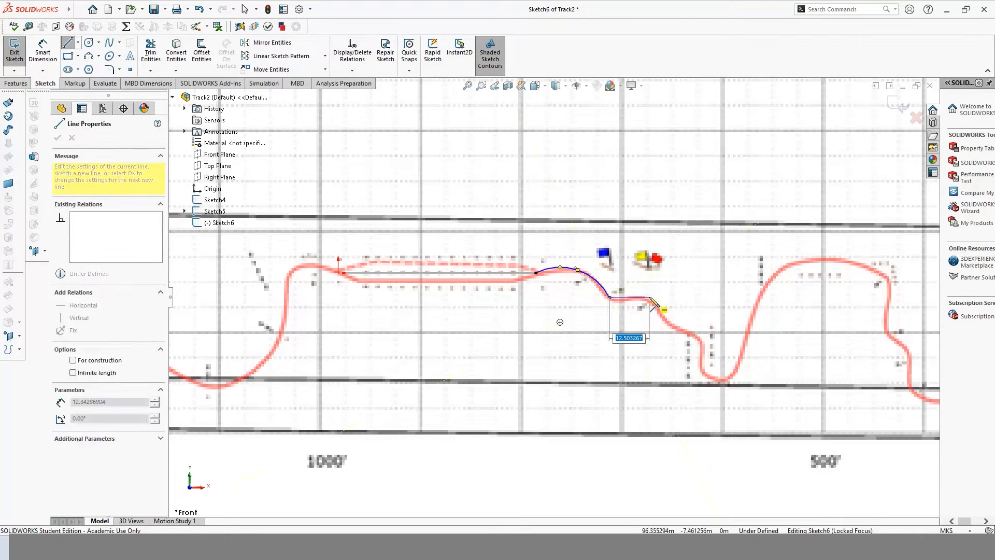
left_click(647, 298)
key("Escape")
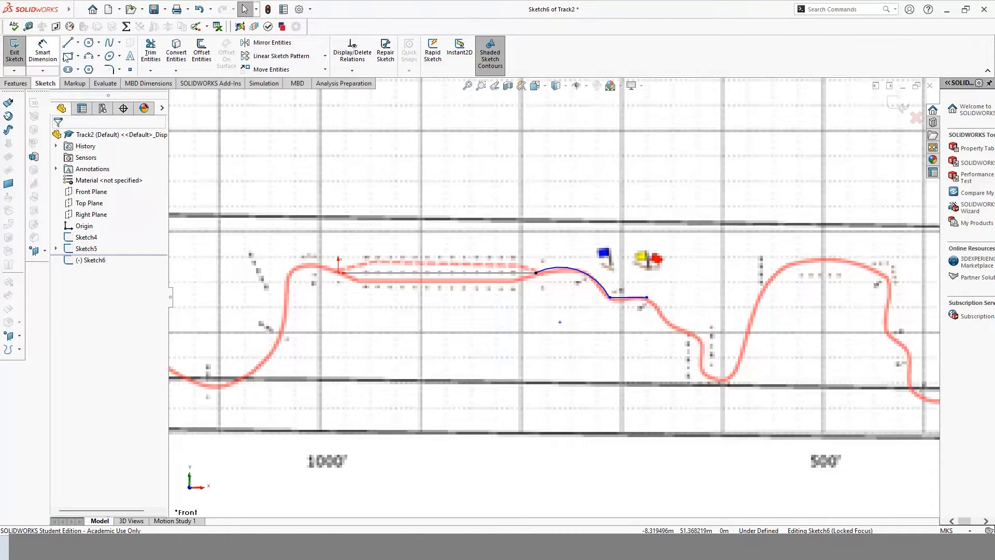
Trace the descending curve with a three-point arc from the horizontal line's end to the start of the steep drop
left_click(89, 55)
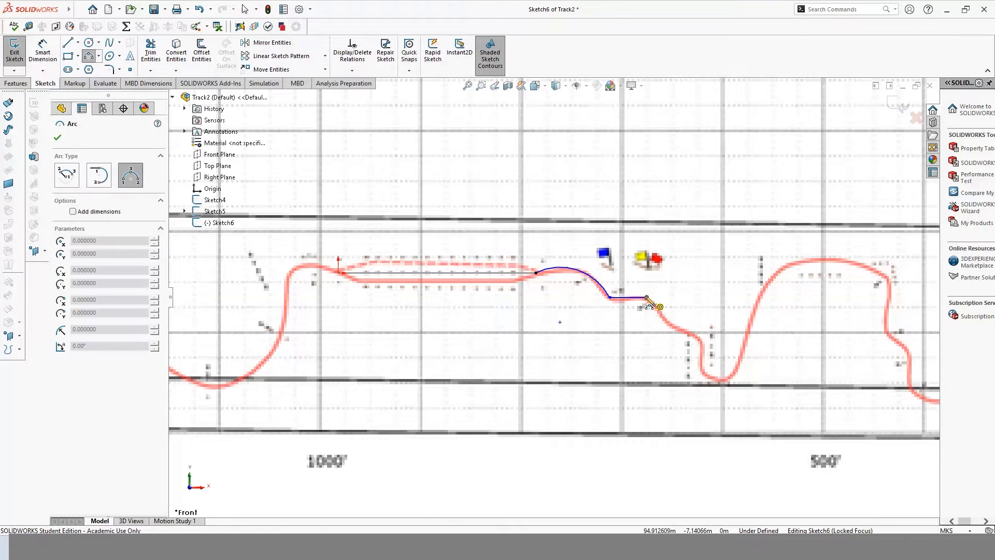
left_click(646, 298)
left_click(699, 340)
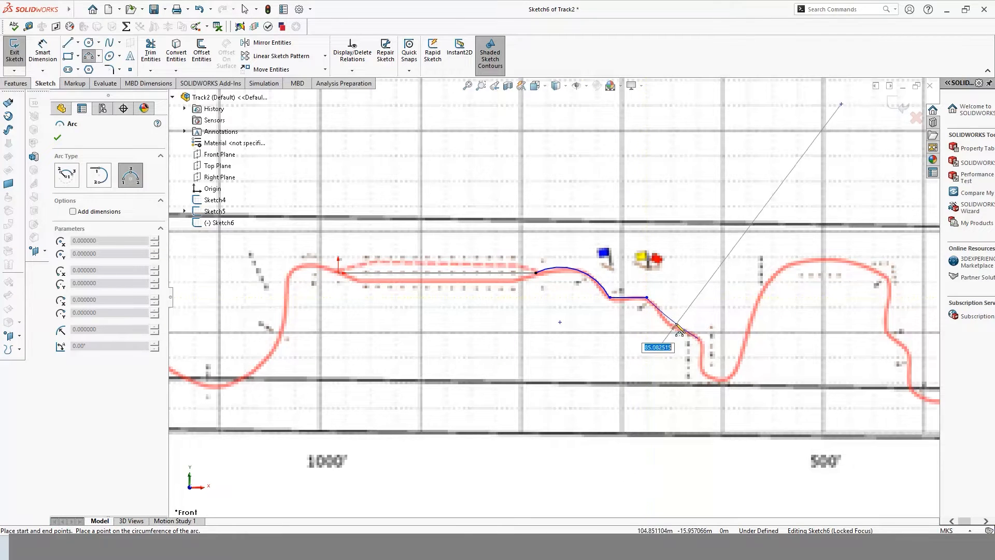
left_click(672, 330)
key("Escape")
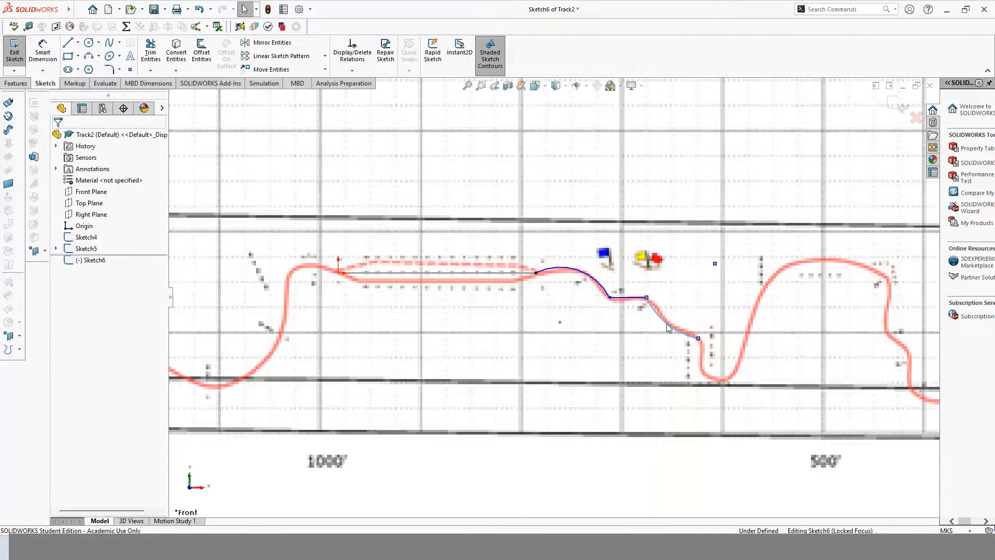
Draw a vertical line about 9.8 m long downward from the end of the second arc
left_click(67, 46)
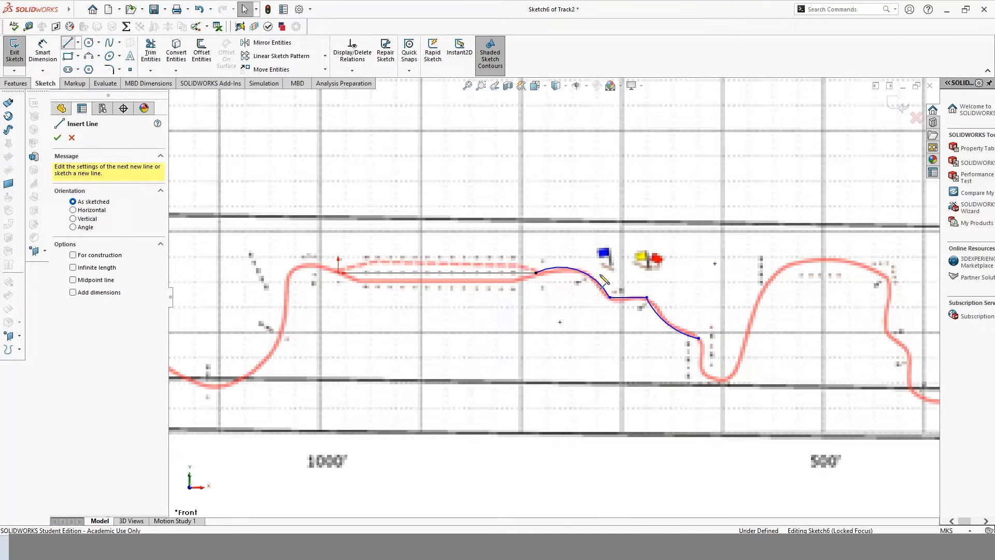
left_click(699, 338)
left_click(699, 369)
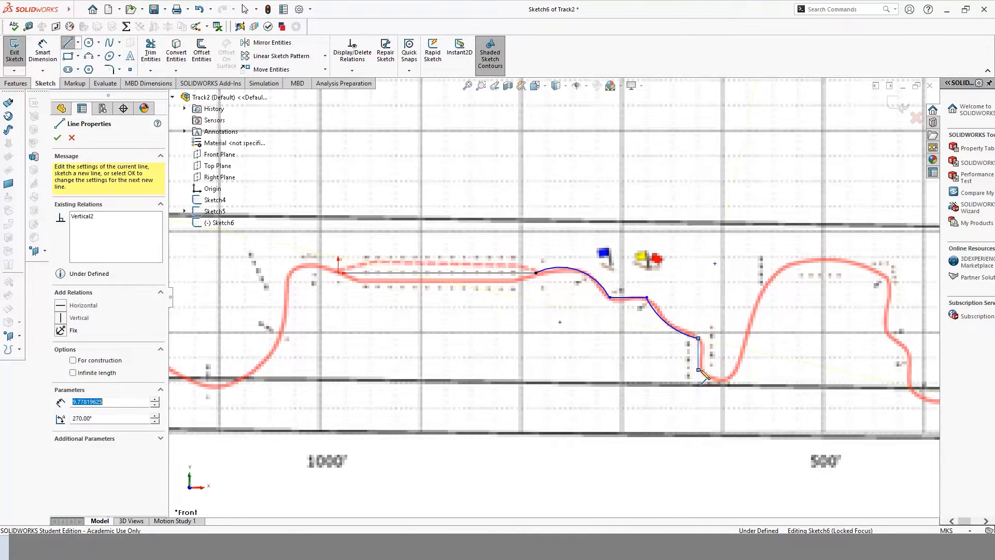
key("Escape")
Trace the U-shaped bend at the foot of the vertical line with a three-point arc
left_click(88, 58)
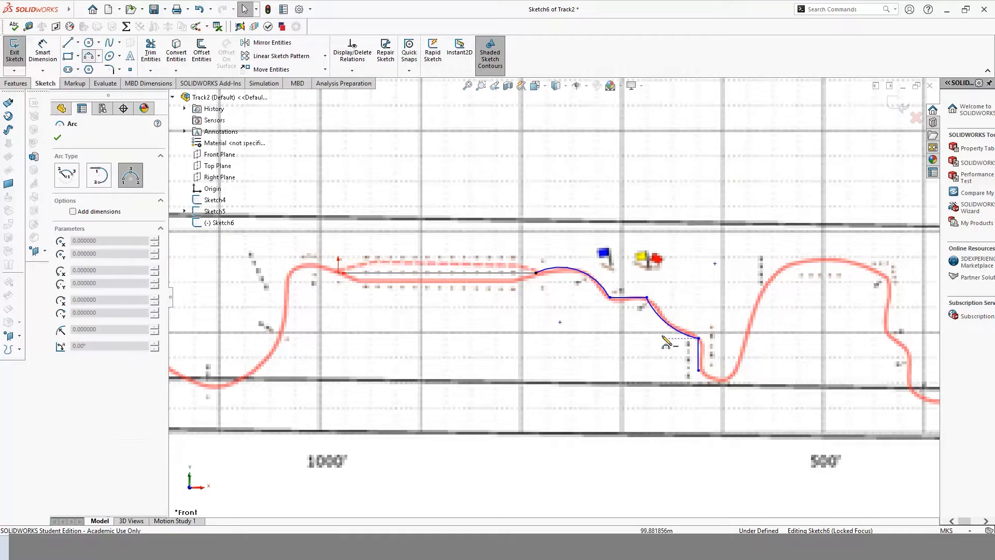
left_click(698, 369)
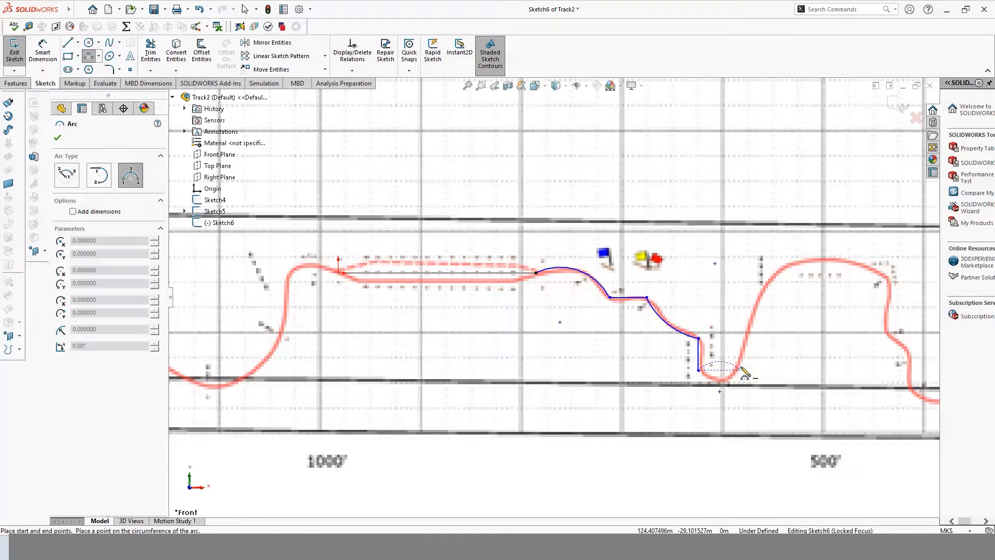
left_click(741, 364)
left_click(725, 380)
key("Escape")
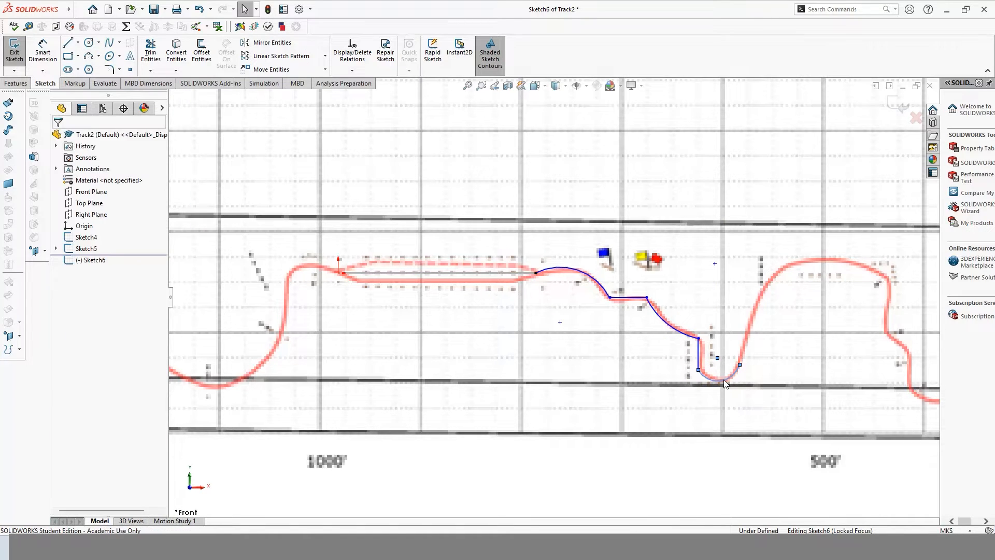
Dimension the radius of the first arc after the straight
left_click(38, 57)
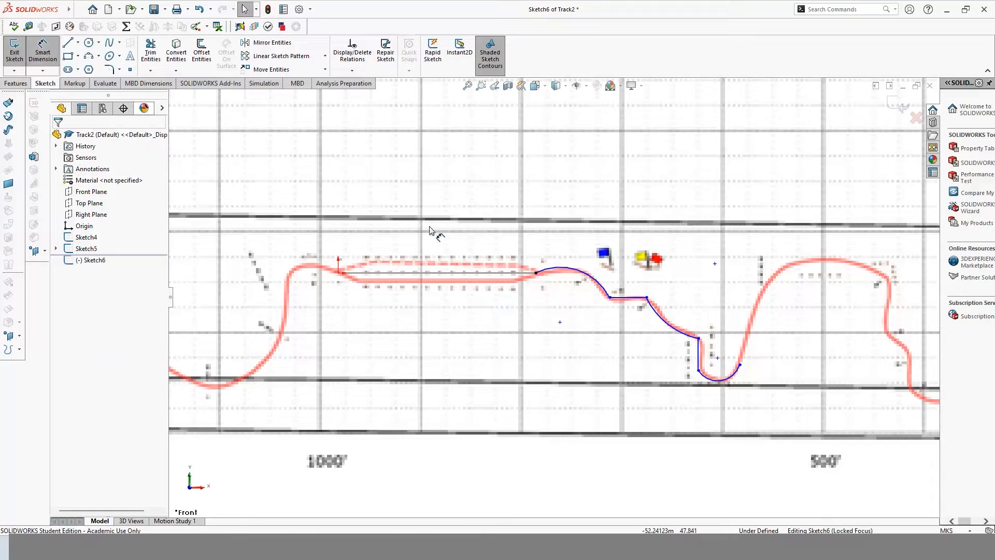
left_click(551, 277)
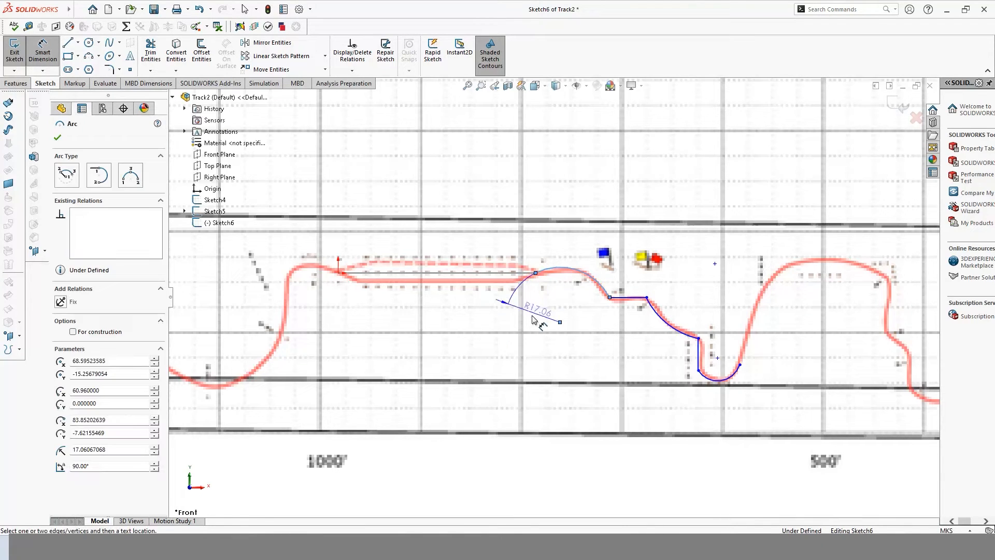
left_click(574, 295)
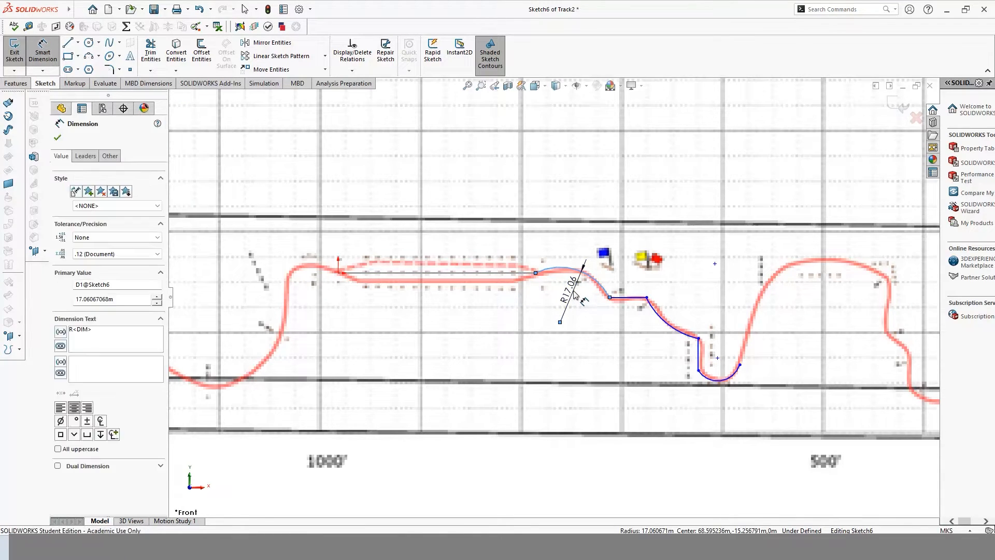
left_click(506, 280)
key("Escape")
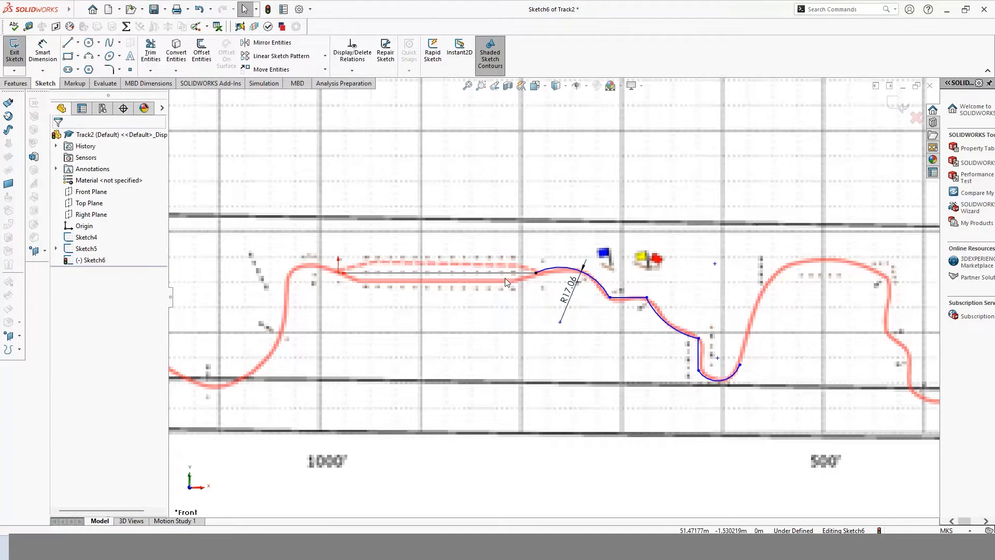
Dimension the arc length of the first arc between its two endpoints, placing the dimension above the curve
left_click(56, 51)
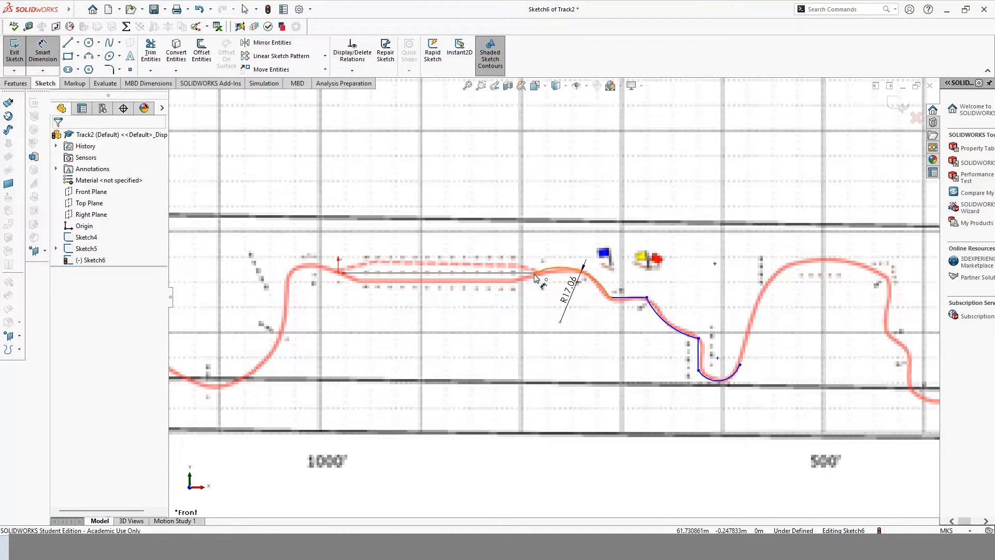
left_click(614, 300)
left_click(610, 297)
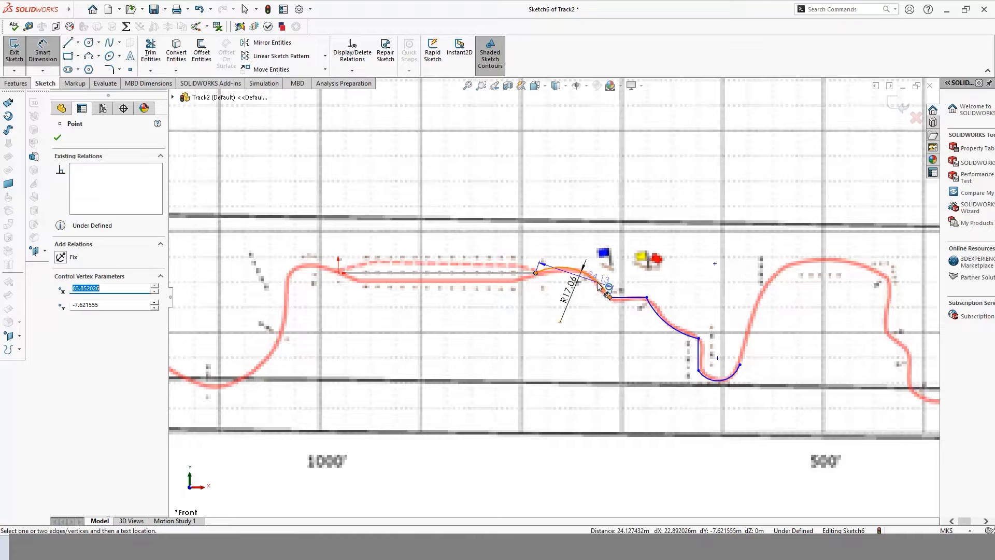
left_click(598, 282)
left_click(600, 242)
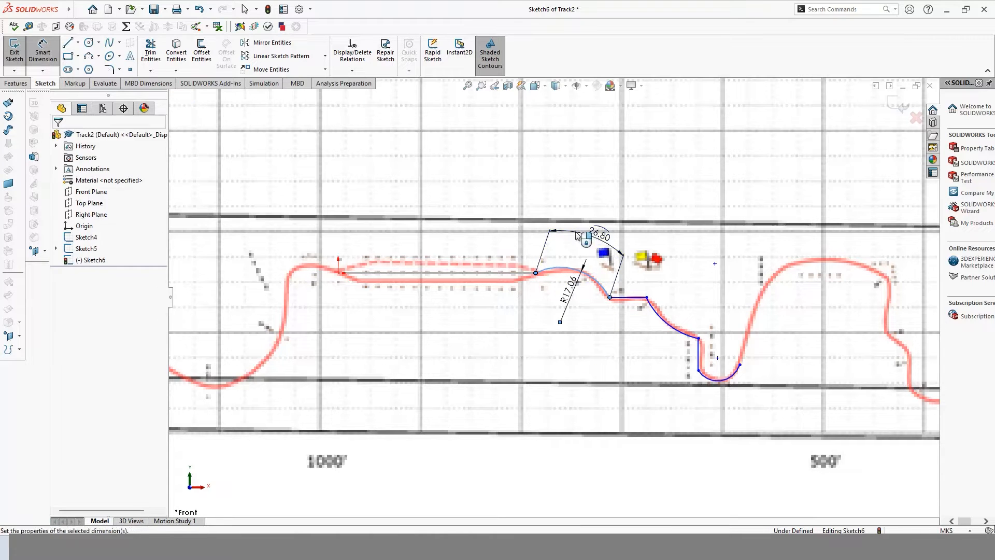
Dimension the length of the short horizontal line between the first and second arcs, placing the dimension below it
left_click(531, 226)
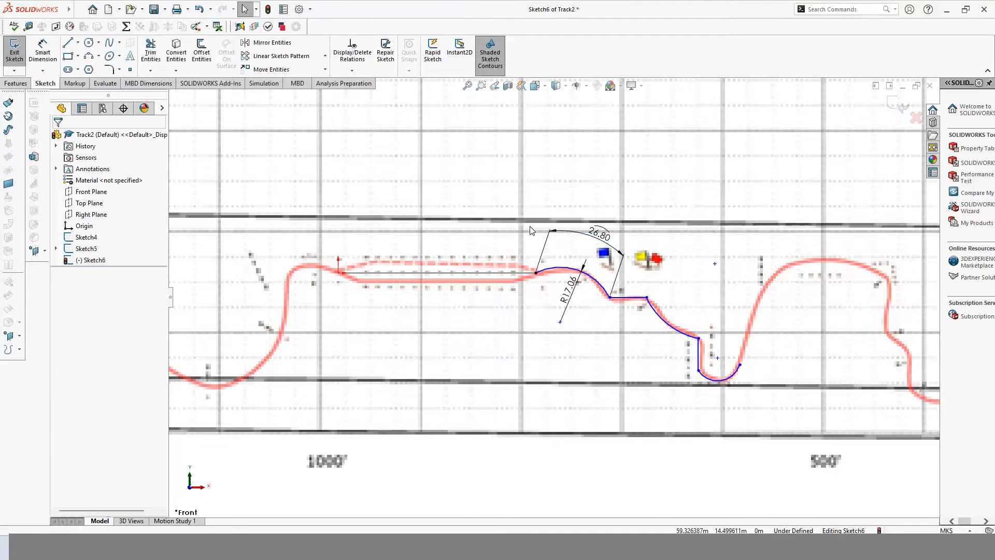
left_click(628, 299)
key("Escape")
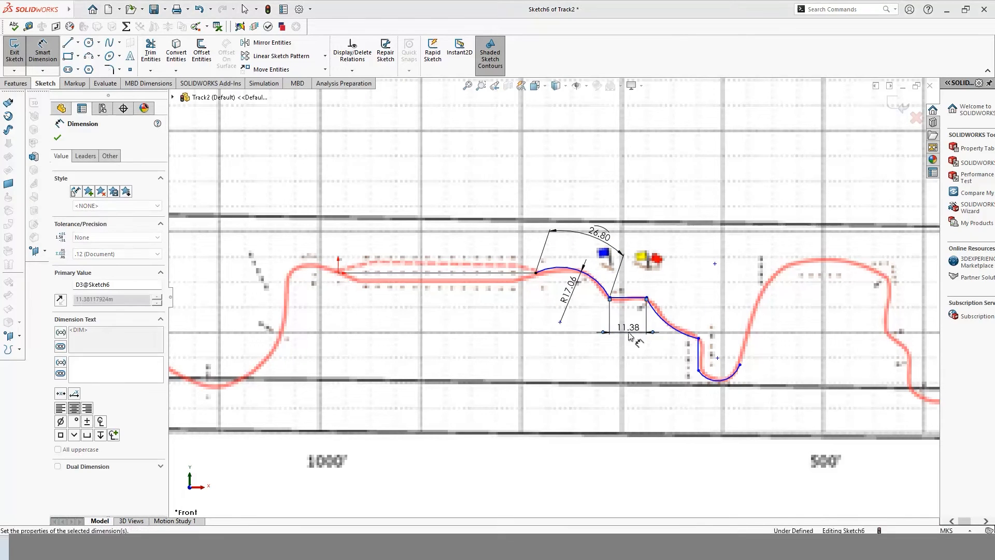
key("Escape")
Dimension the radius of the second arc, between the short horizontal line and the vertical line
left_click(43, 54)
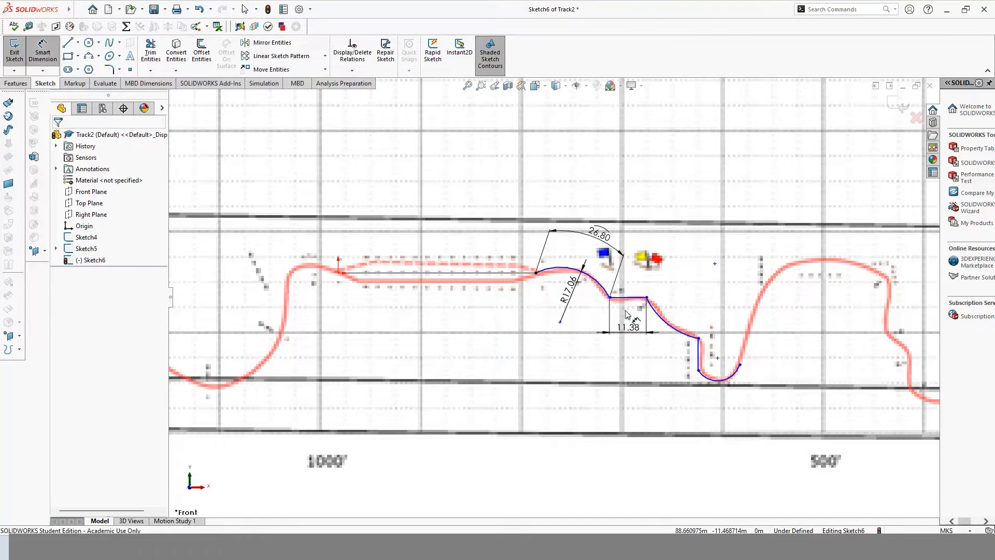
left_click(683, 332)
left_click(690, 310)
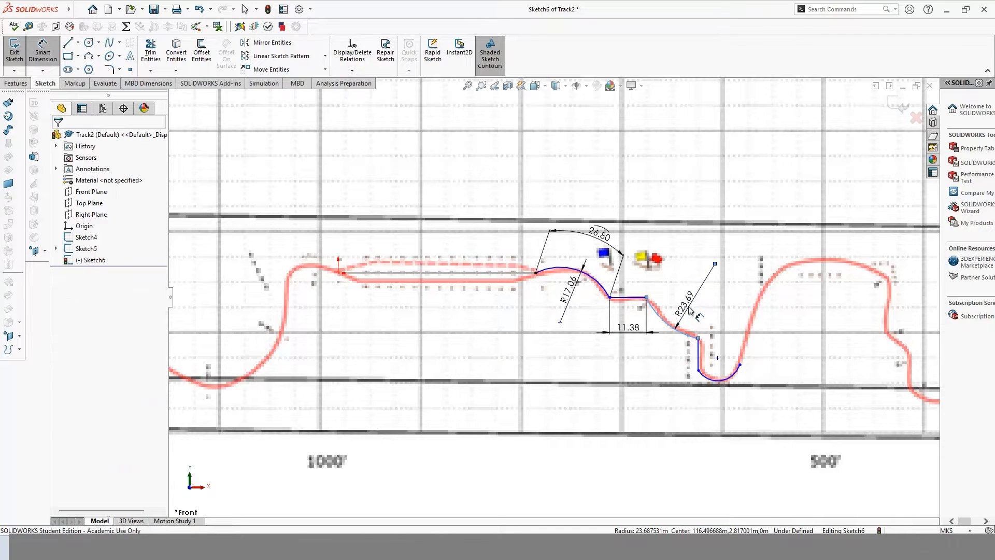
key("Escape")
key("Escape")
Dimension the arc length of the second arc between its two endpoints, placing the dimension below the curve
left_click(45, 56)
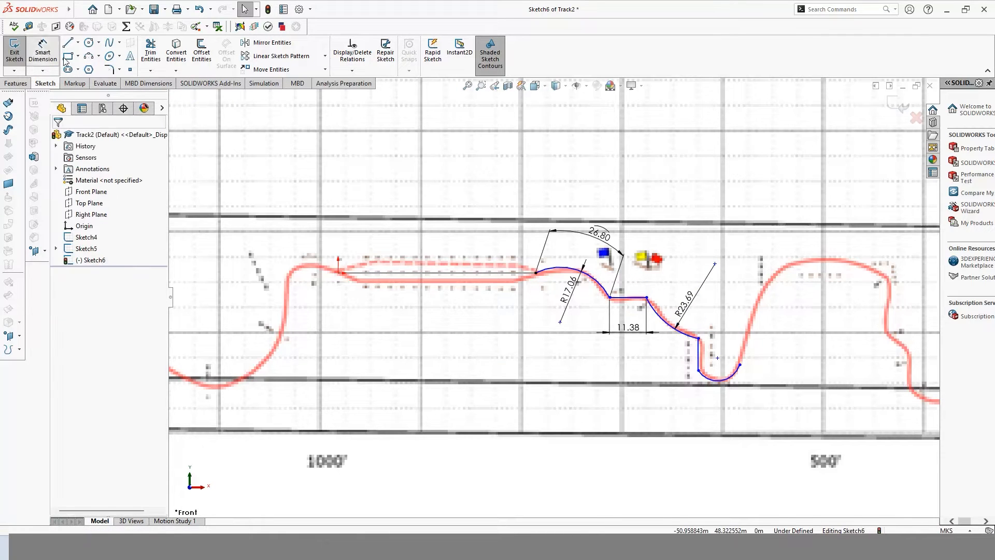
left_click(647, 298)
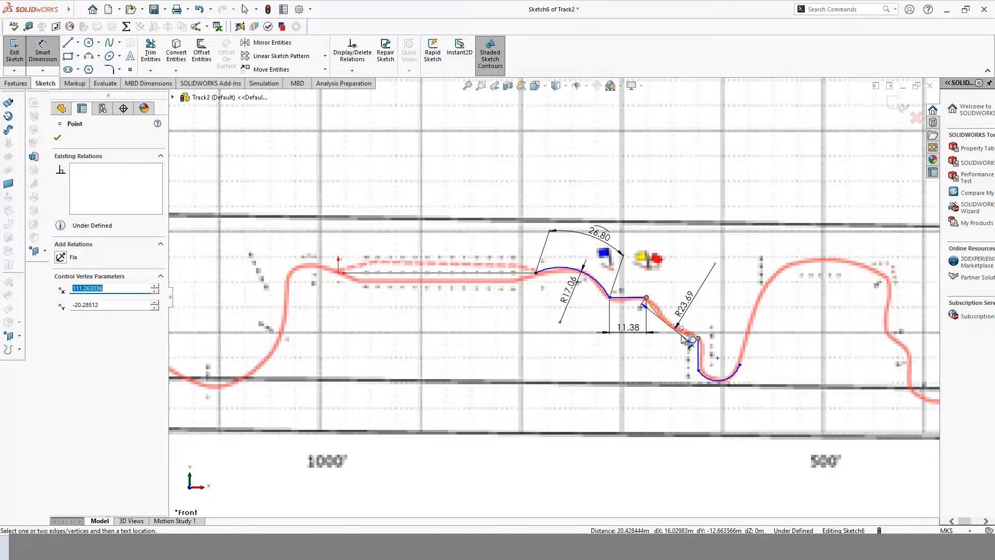
left_click(676, 329)
left_click(653, 366)
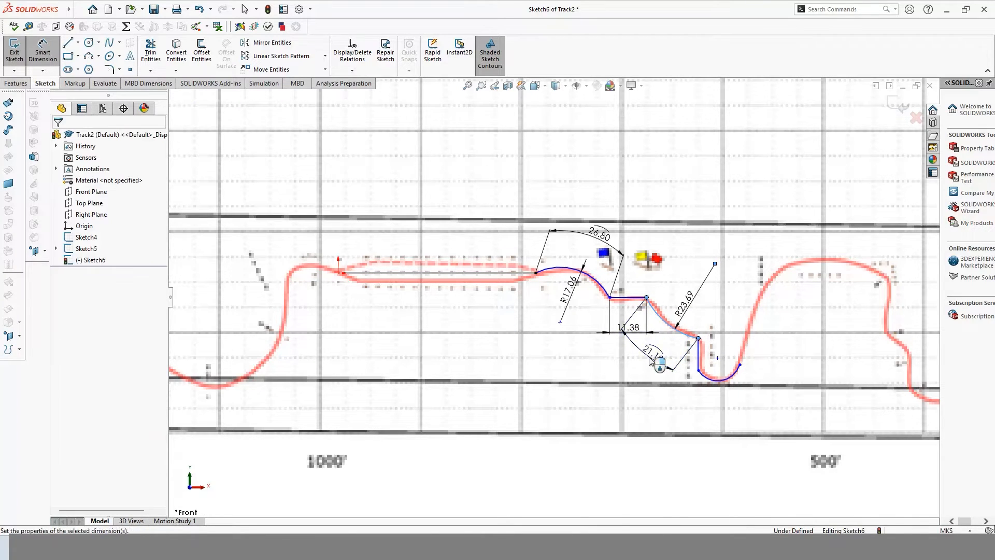
left_click(582, 345)
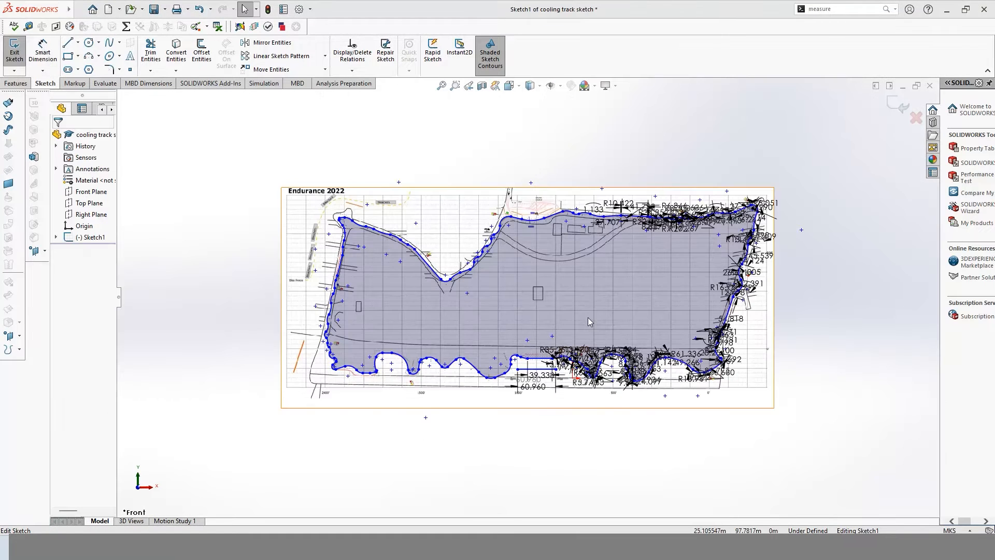
Examine the section lengths and corner radii dimensioned along the lower and upper edges of the cooling track sketch
scroll(604, 372, "down", 3)
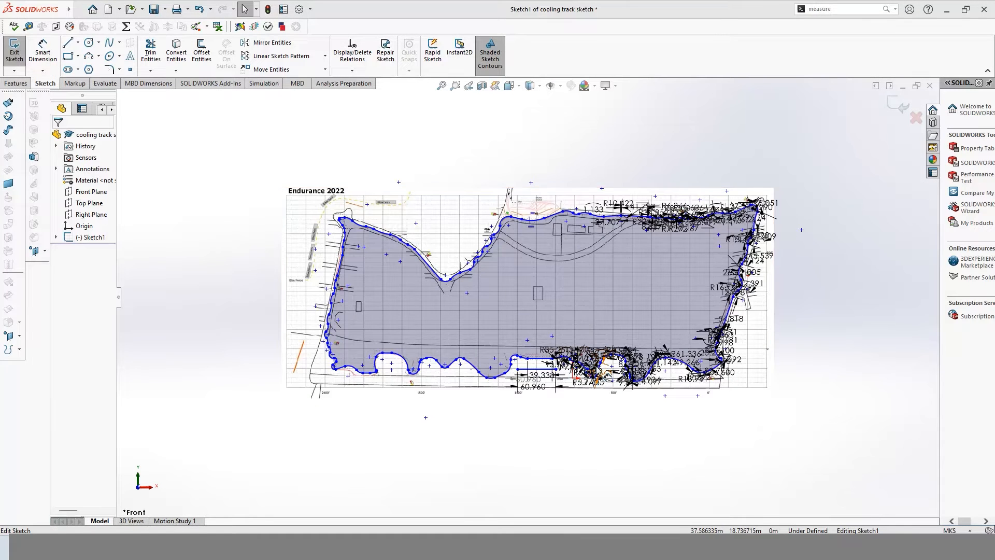
scroll(597, 368, "down", 6)
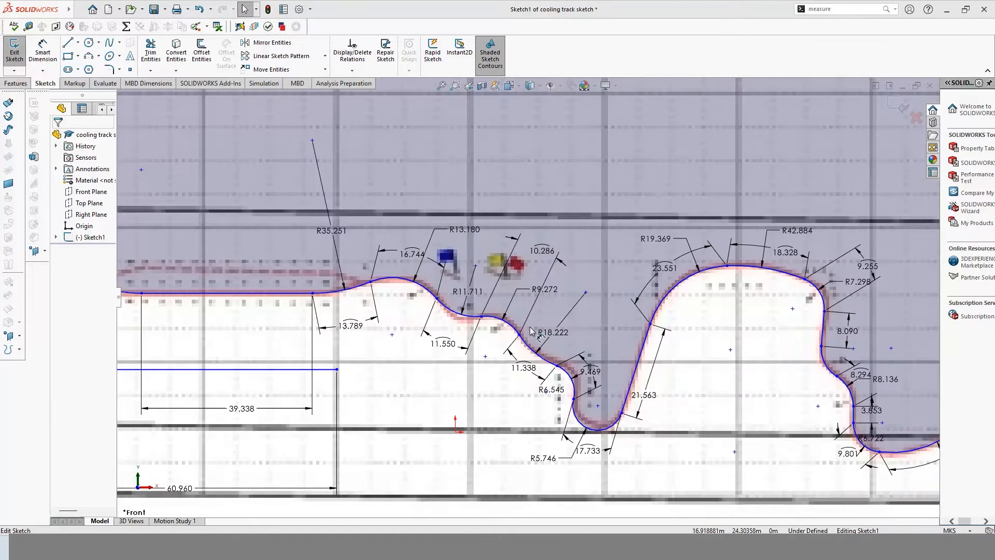
key("f")
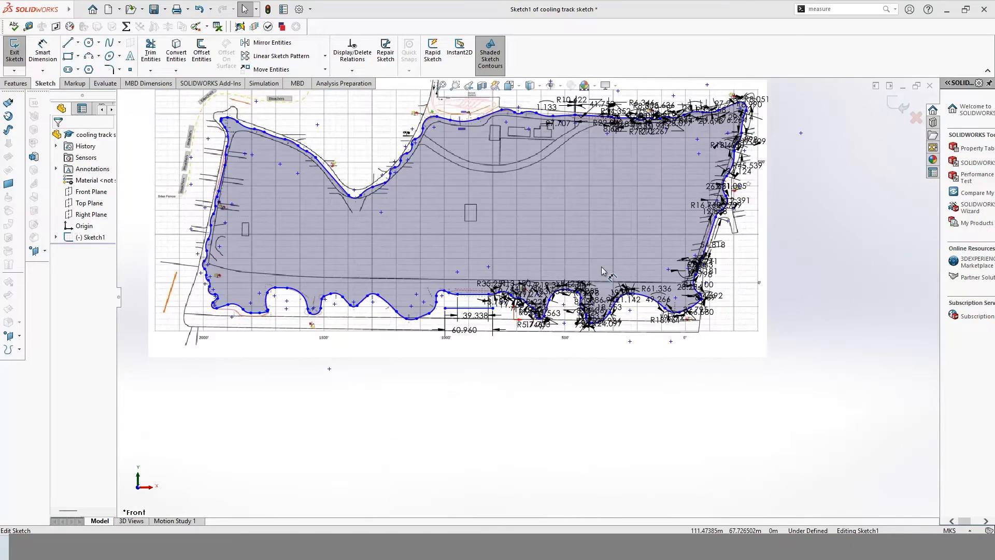
scroll(607, 151, "down", 3)
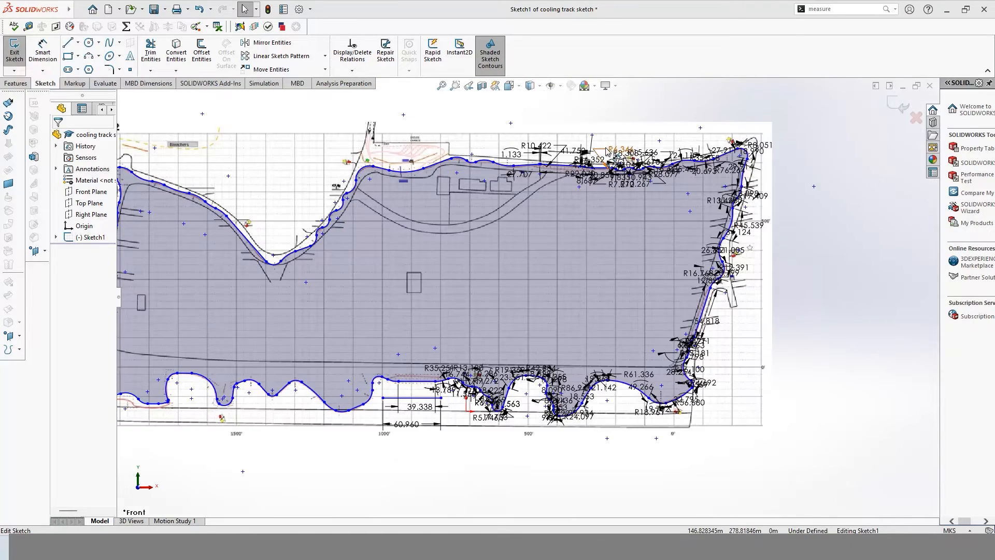
scroll(606, 151, "down", 2)
scroll(607, 151, "down", 3)
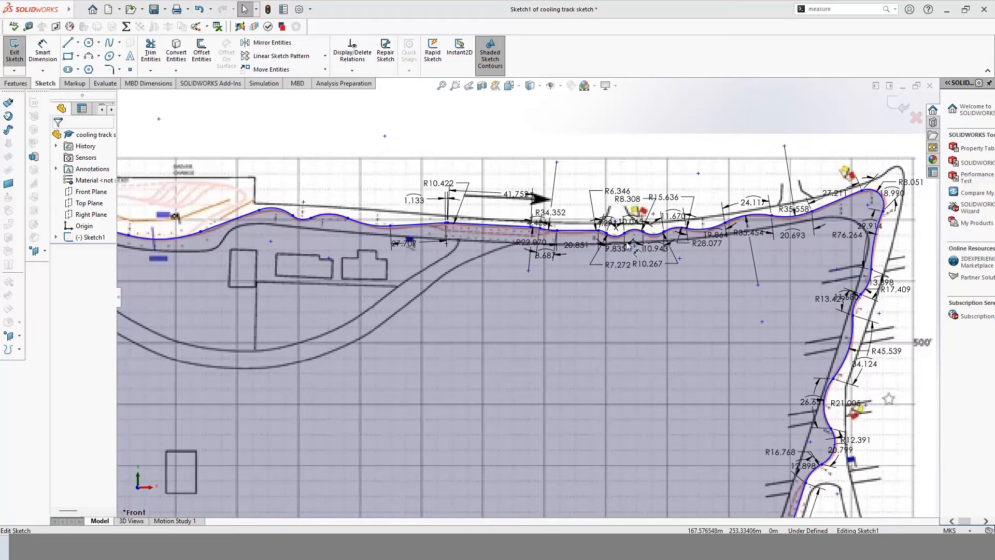
scroll(608, 244, "up", 3)
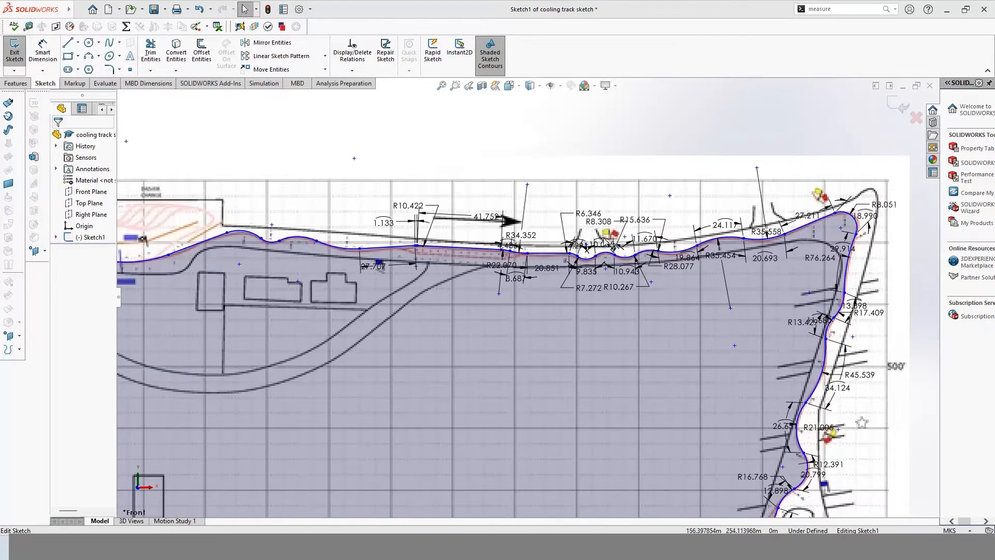
Switch to the Track workbook in Excel and review the section types, section lengths and corner radii from first to last row
left_click(624, 533)
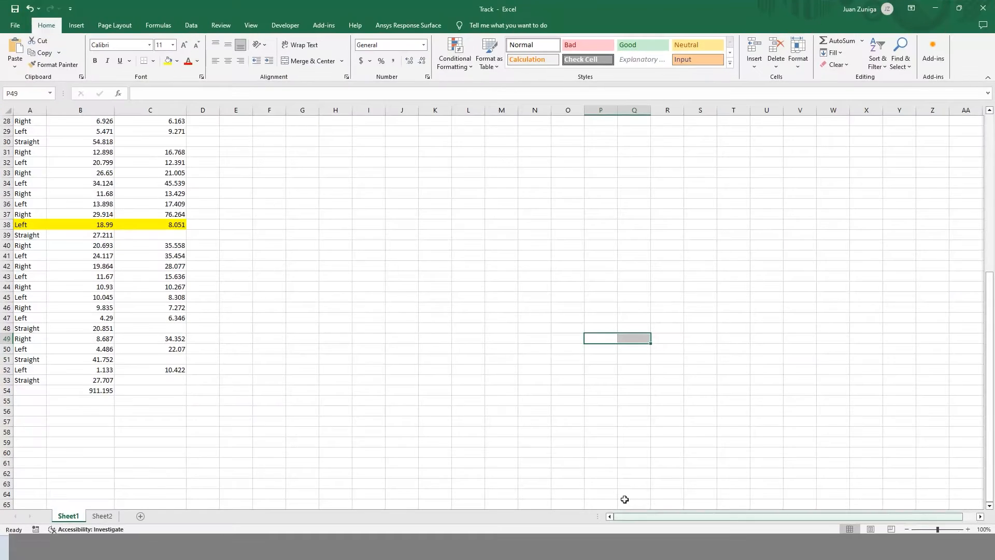
scroll(65, 280, "up", 4)
scroll(70, 280, "up", 5)
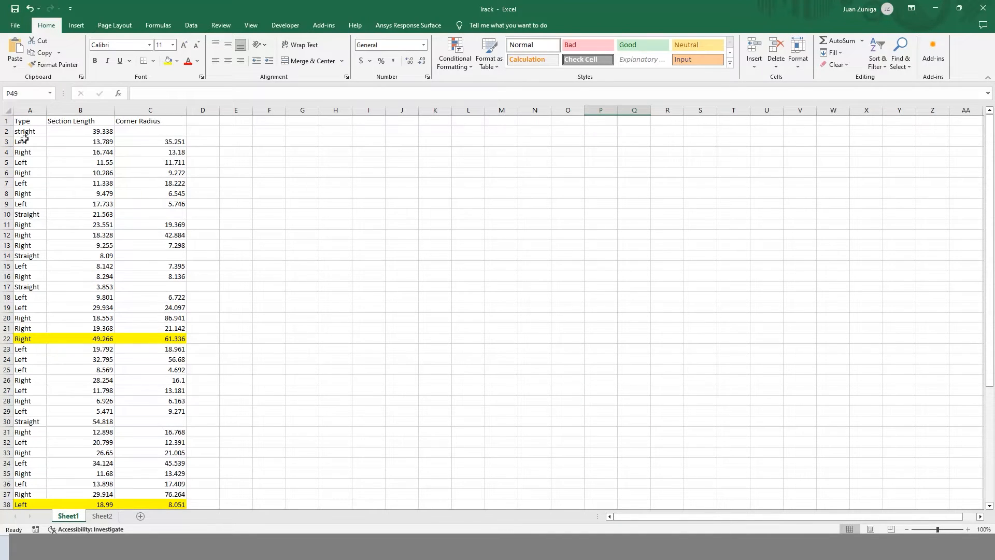
scroll(24, 139, "down", 9)
Switch to OptimumLap, open the TrackYoutube track and review the sections in its track configurator
left_click(577, 533)
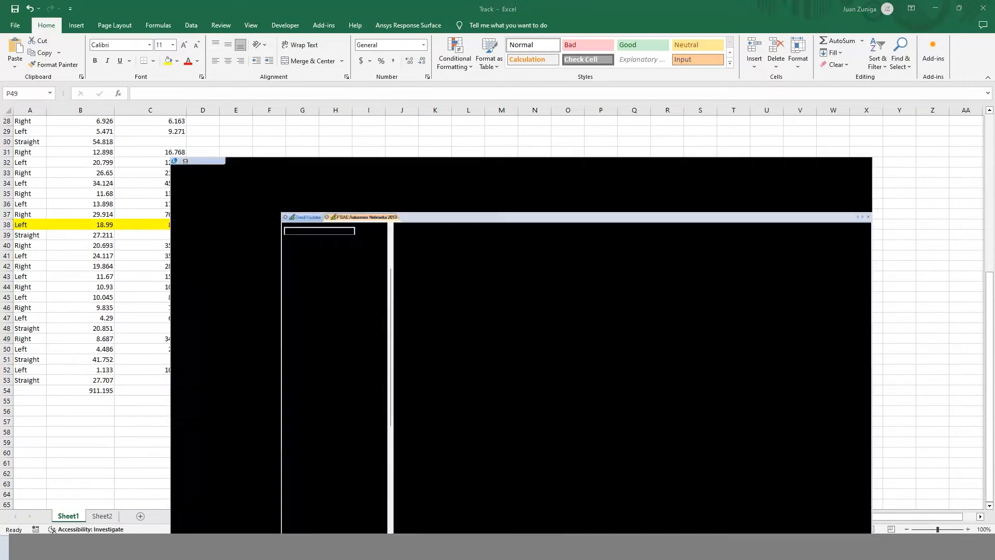
double_click(68, 139)
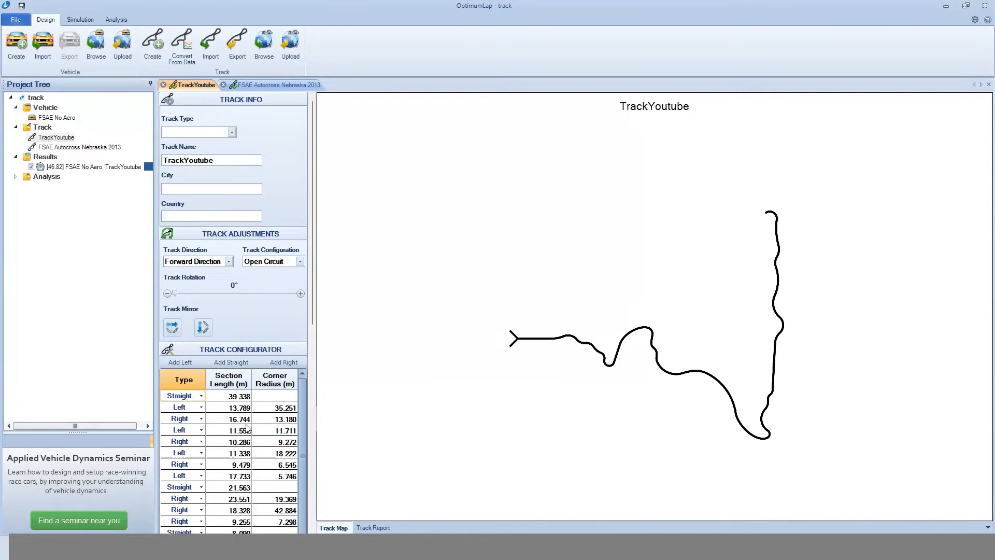
scroll(248, 428, "down", 5)
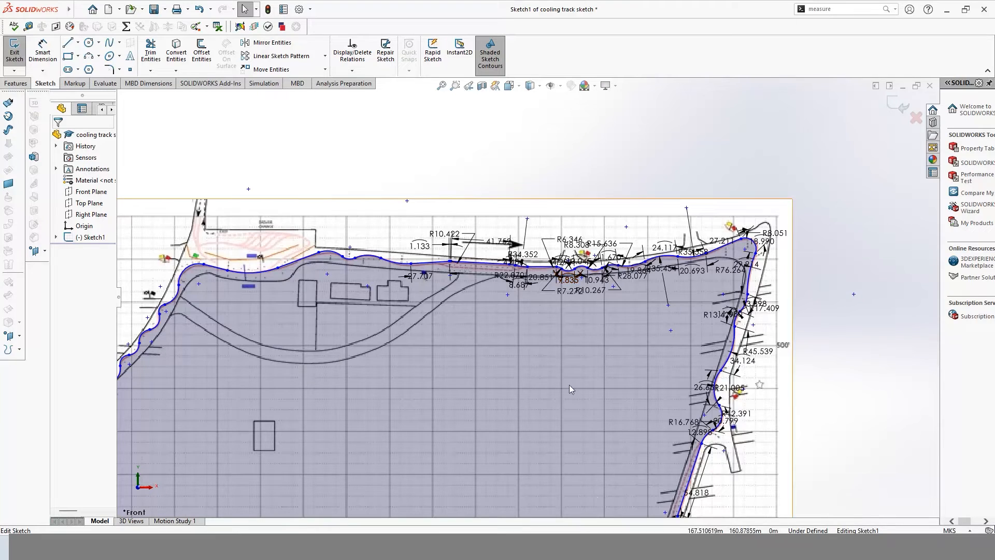
Return to the cooling track sketch part in SOLIDWORKS, exit Sketch1 and start a new sketch on the Front Plane
scroll(560, 354, "down", 3)
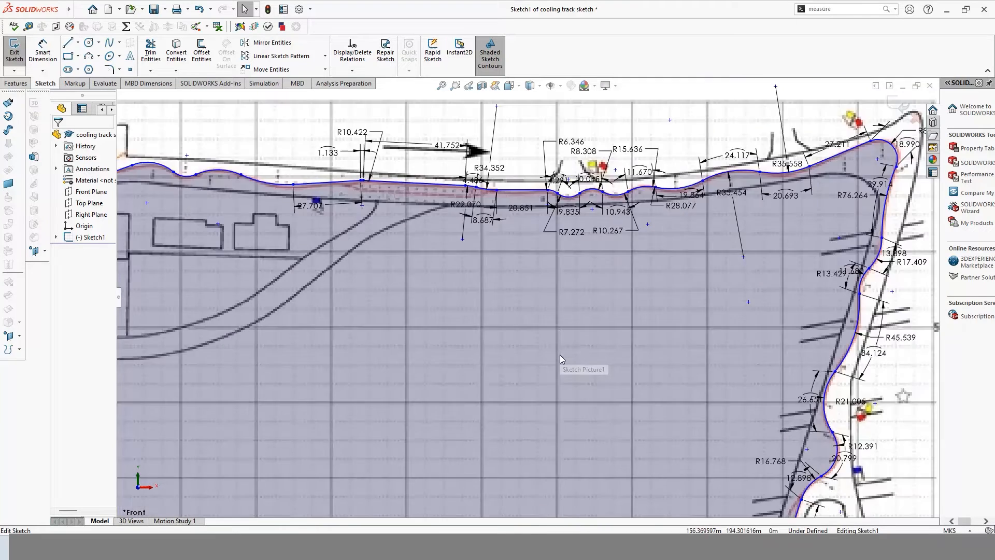
scroll(560, 355, "up", 3)
scroll(559, 354, "up", 3)
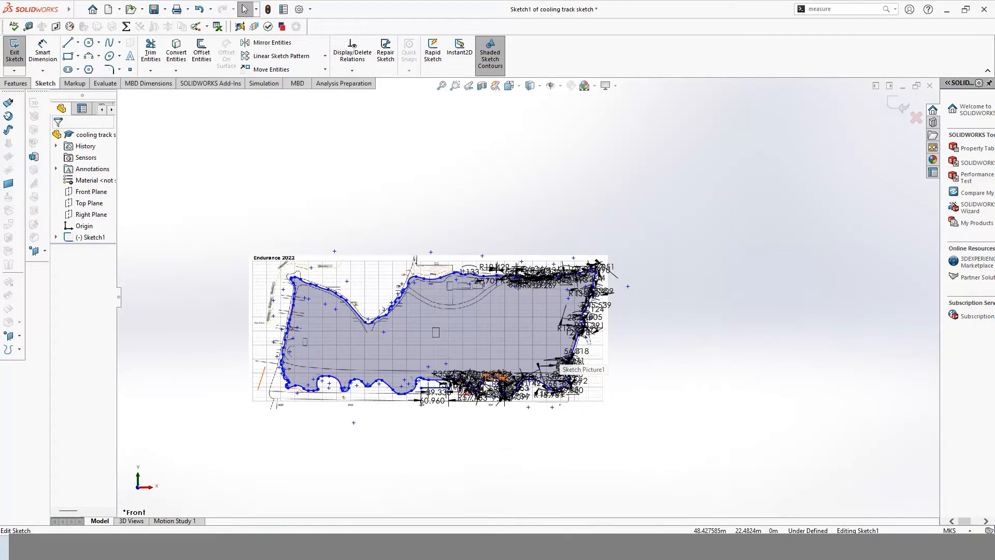
scroll(559, 354, "down", 2)
scroll(480, 389, "down", 3)
left_click(14, 51)
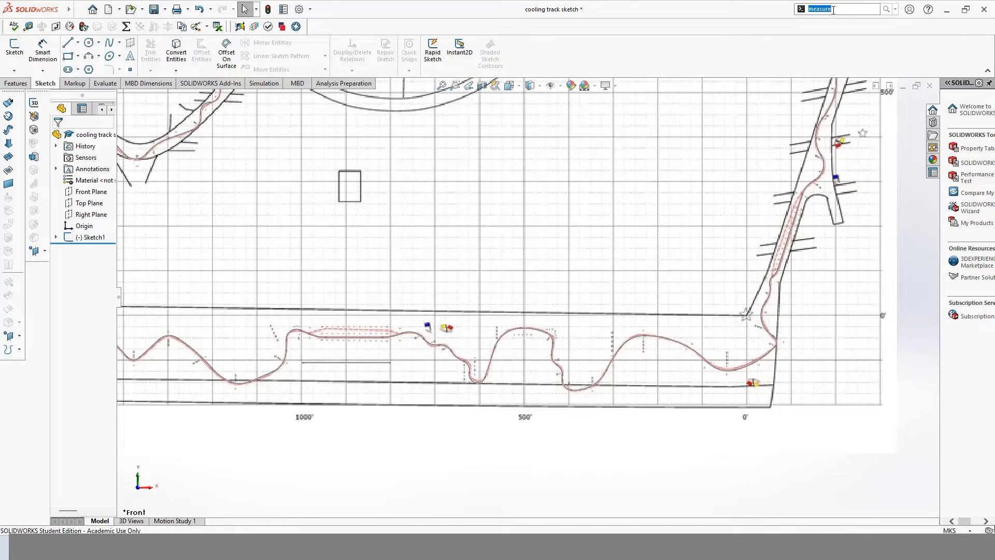
left_click(14, 52)
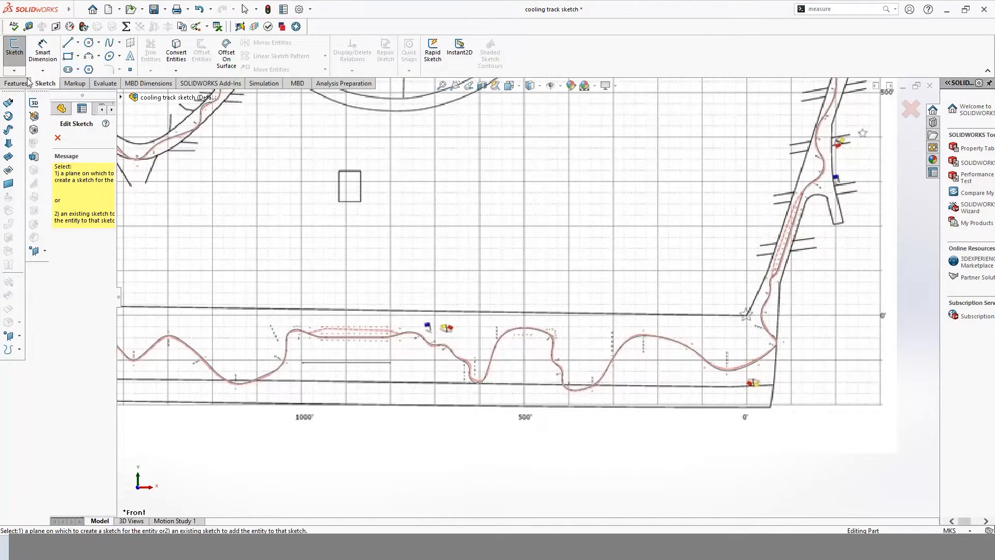
left_click(123, 99)
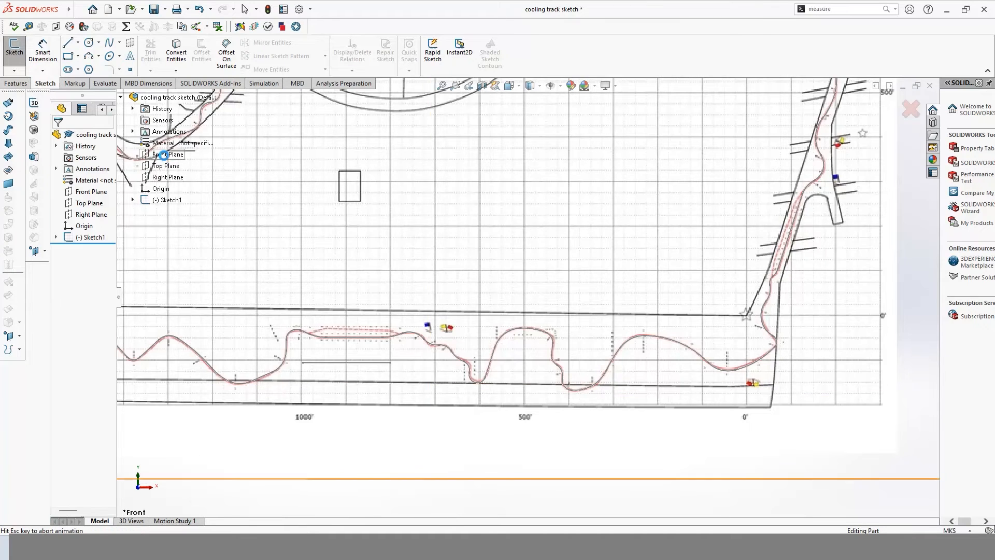
left_click(155, 192)
Find the Sketch Picture command by searching for "sketch" and insert the screenshot of the OptimumLap track map
left_click(830, 8)
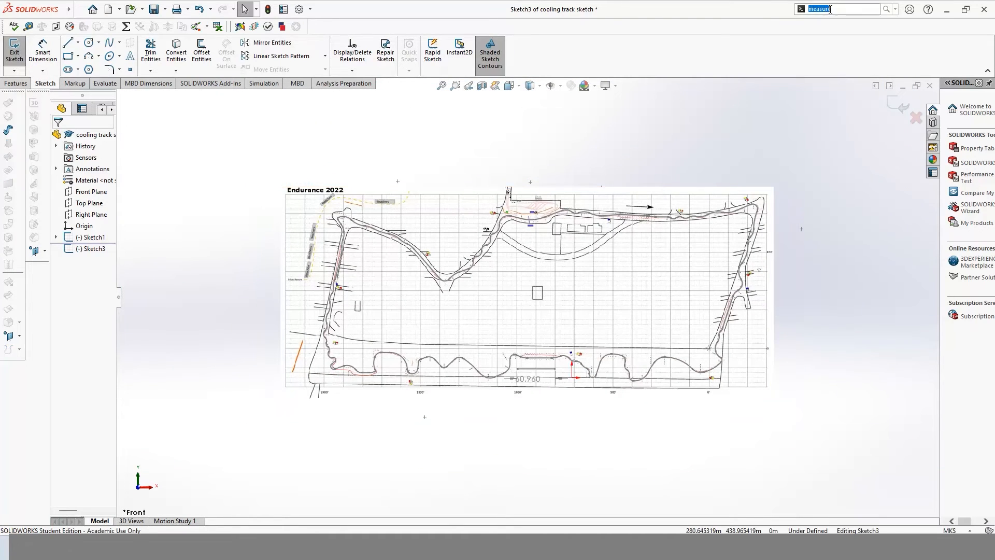
type("sketch")
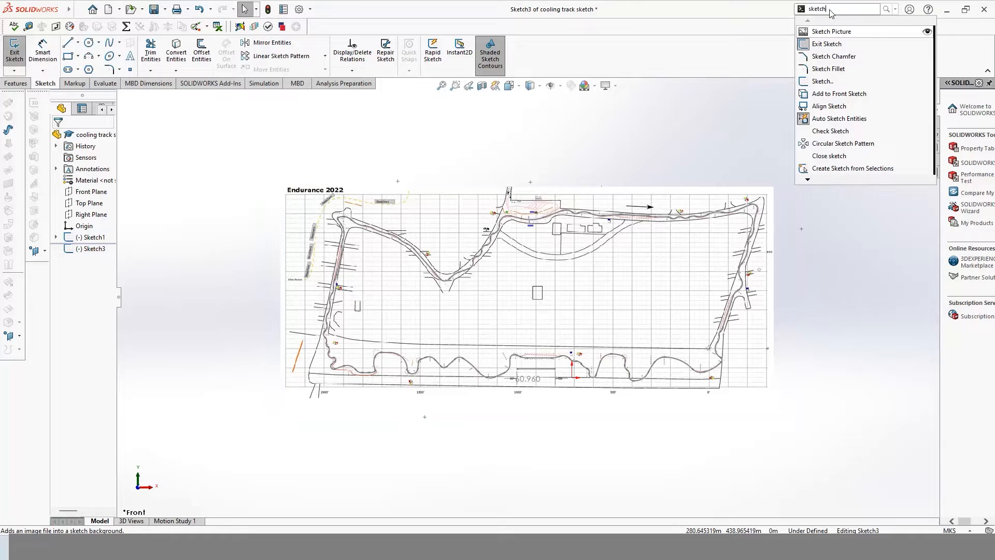
left_click(865, 34)
scroll(179, 137, "down", 10)
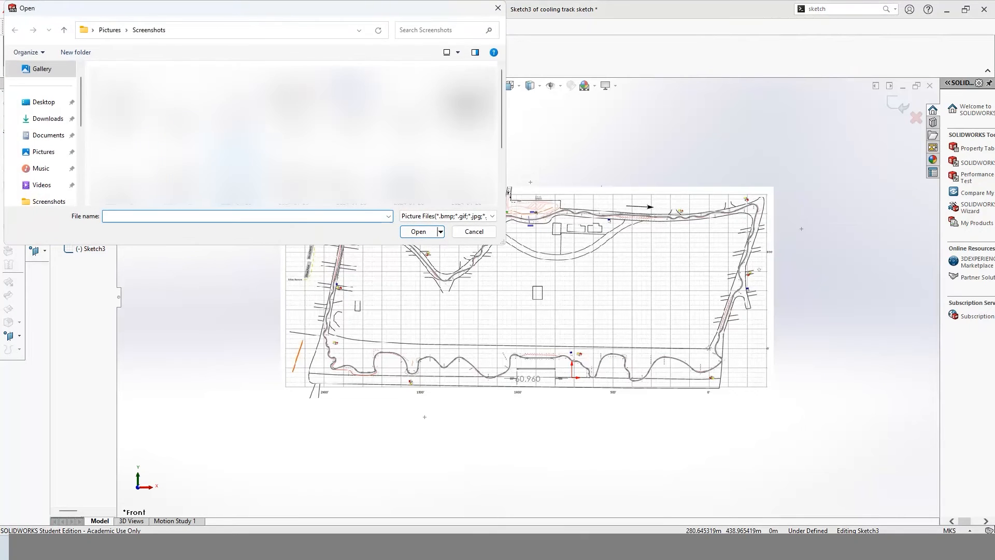
double_click(123, 157)
Enlarge the inserted track map picture and move it over the Endurance 2022 map so their track outlines can be compared
scroll(554, 383, "down", 15)
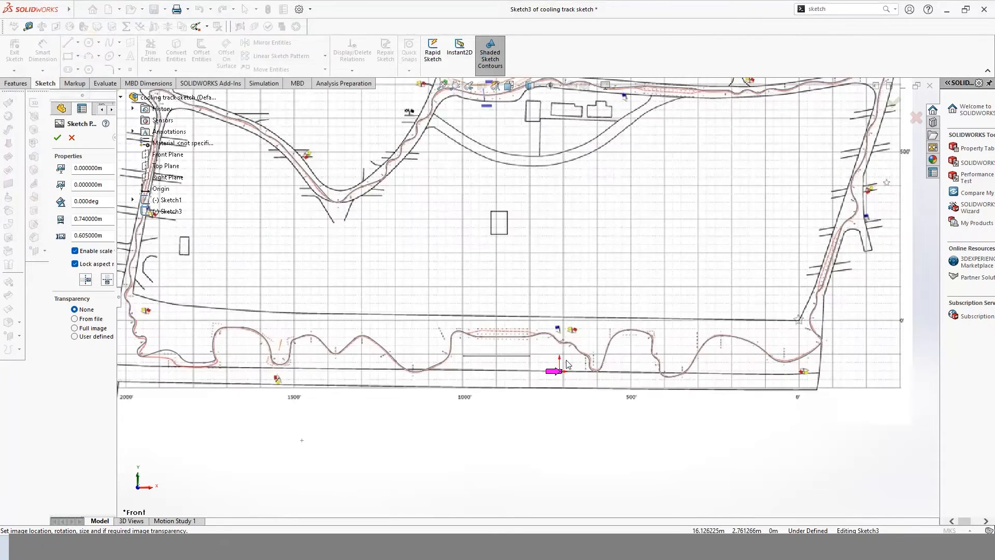
scroll(424, 347, "down", 2)
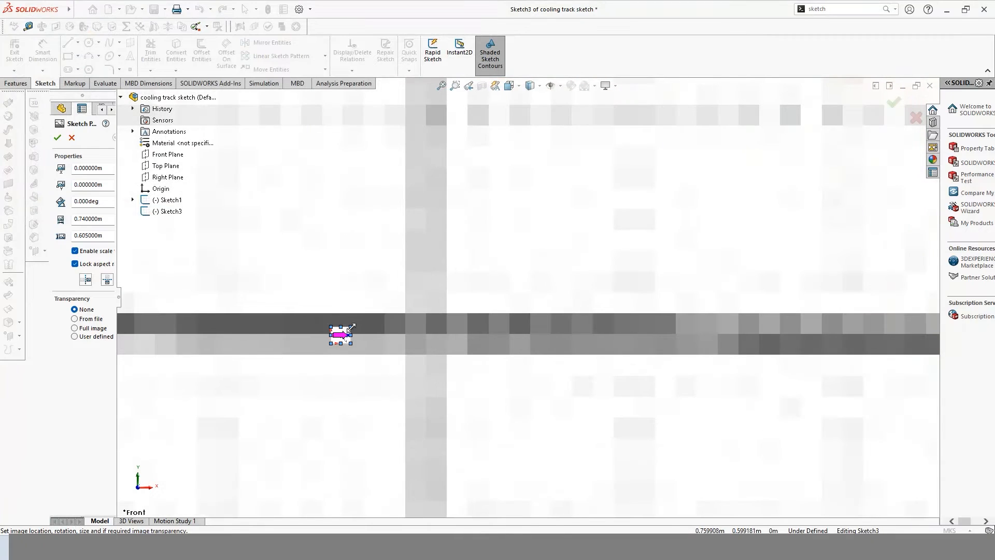
mouse_move(354, 324)
left_mouse_down()
mouse_move(732, 167)
mouse_move(782, 180)
mouse_move(849, 176)
mouse_move(783, 166)
mouse_move(740, 247)
mouse_move(713, 261)
left_mouse_up()
scroll(793, 178, "down", 2)
scroll(808, 171, "up", 19)
scroll(741, 246, "up", 5)
left_click_drag(610, 217, 547, 263)
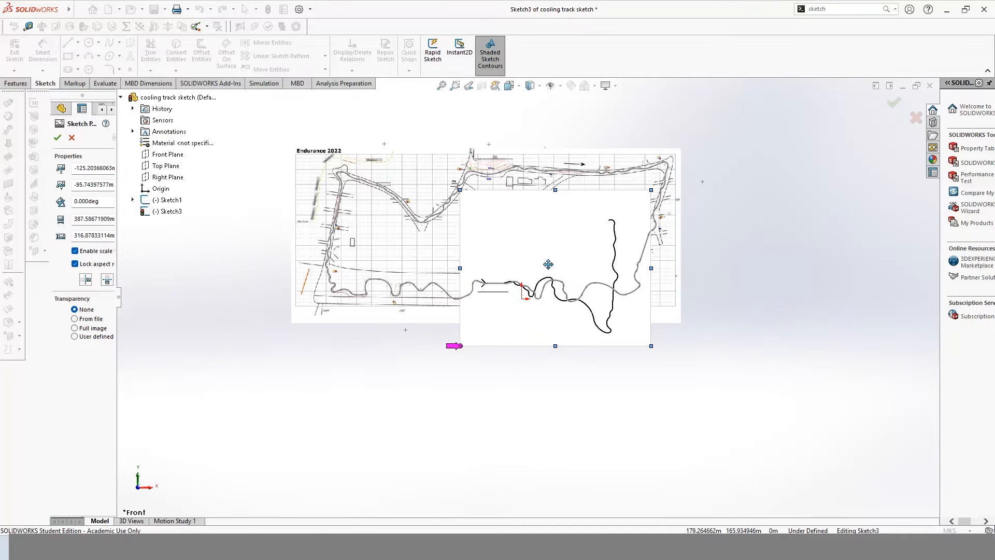
mouse_move(650, 192)
left_mouse_down()
mouse_move(666, 158)
mouse_move(702, 151)
mouse_move(695, 155)
left_mouse_up()
left_click_drag(610, 210, 607, 219)
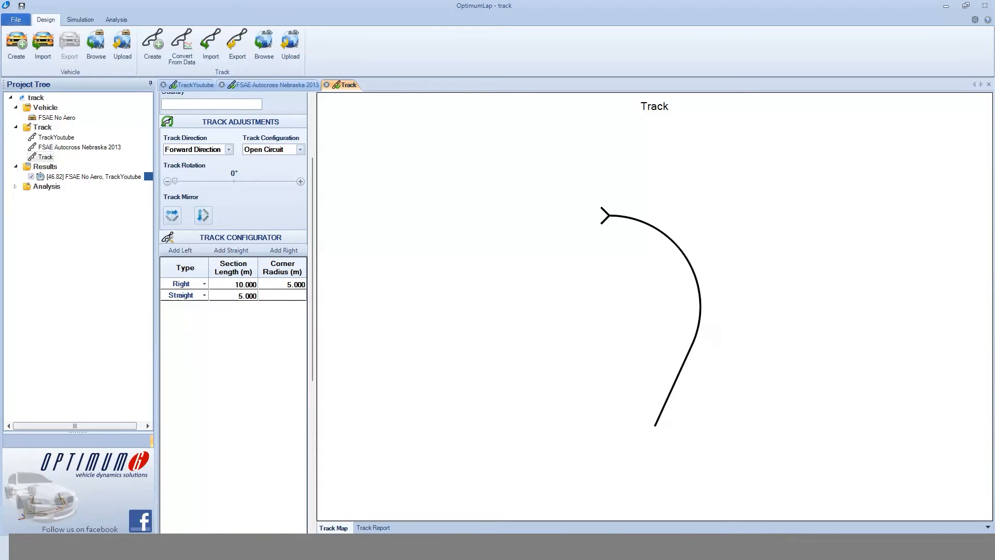
Switch to SOLIDWORKS, swing the 10 m line's free end away from the R5 arc toward the track, and select their shared endpoint
key("alt+Tab")
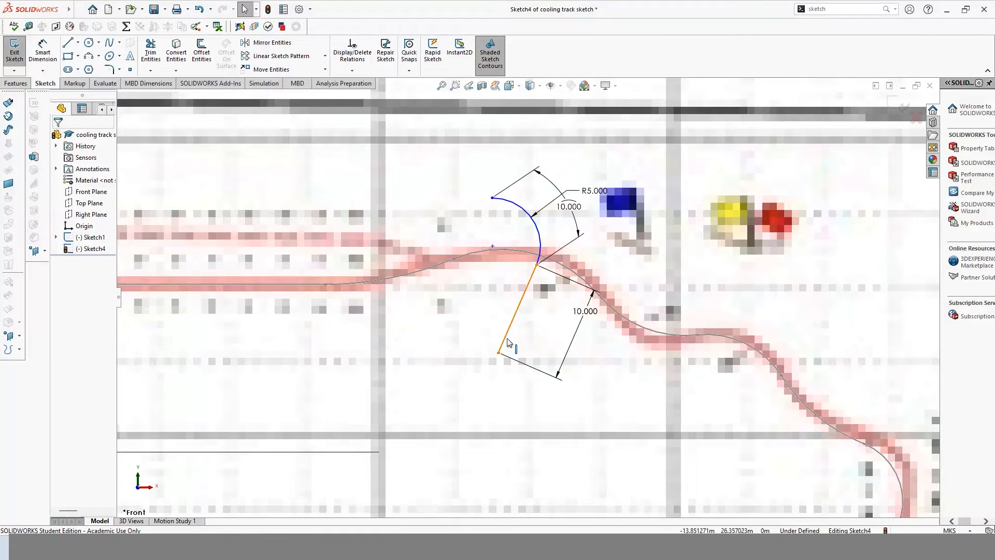
left_click(505, 343)
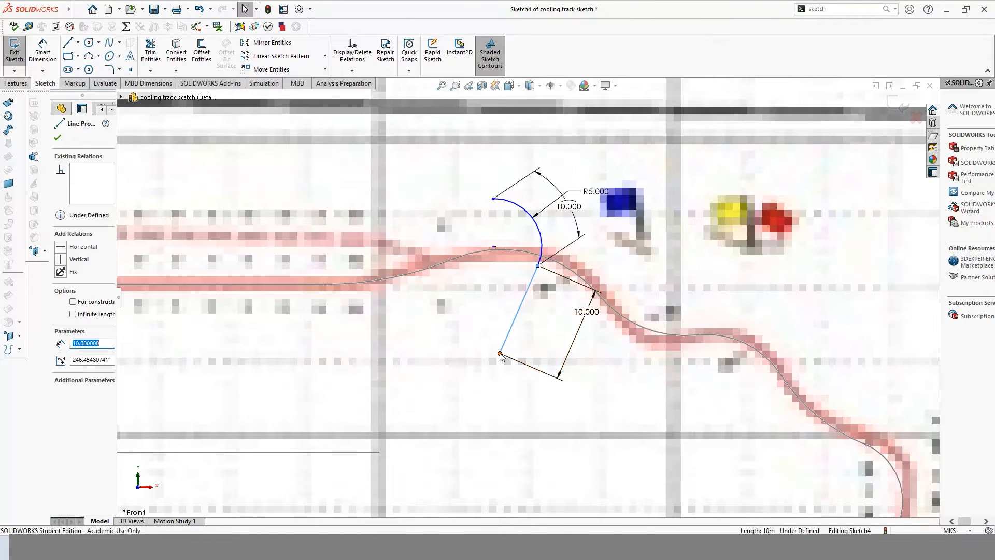
left_click_drag(501, 355, 641, 327)
left_click(684, 195)
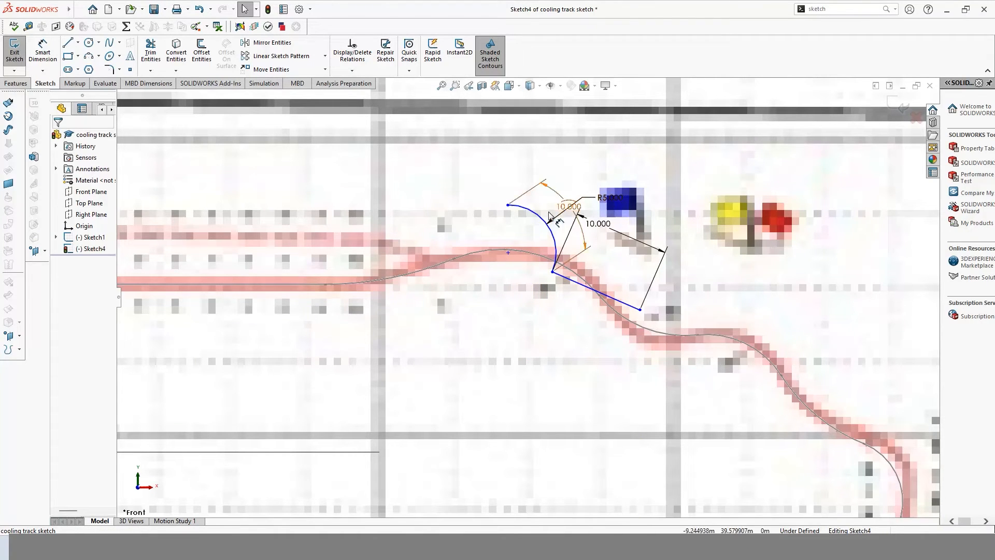
left_click(552, 272)
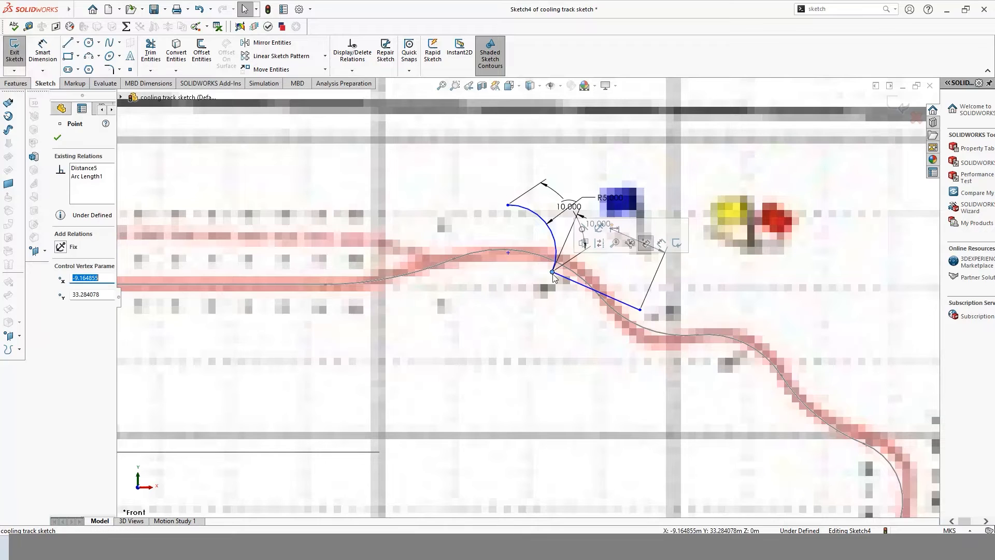
Add a tangent relation between the R5 arc and the 10 m line at their shared endpoint
left_click(583, 230)
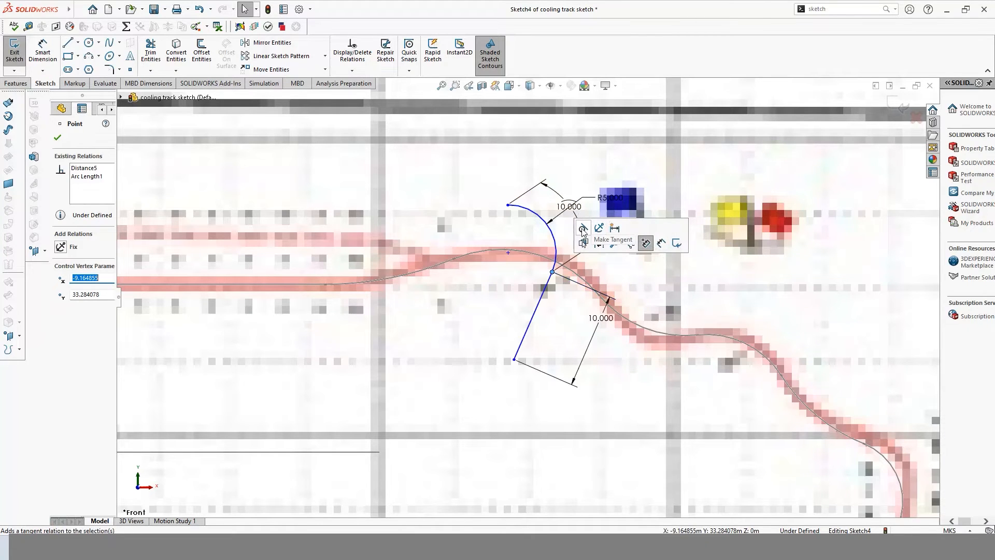
left_click(635, 375)
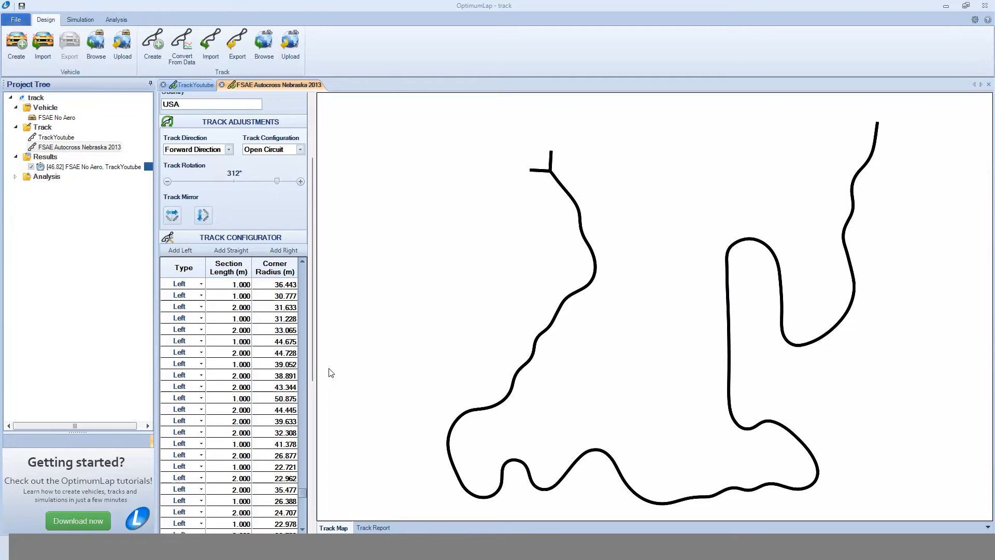
Examine the section types, lengths and corner radii of the FSAE Autocross Nebraska 2013 track in OptimumLap's track configurator
scroll(282, 340, "up", 11)
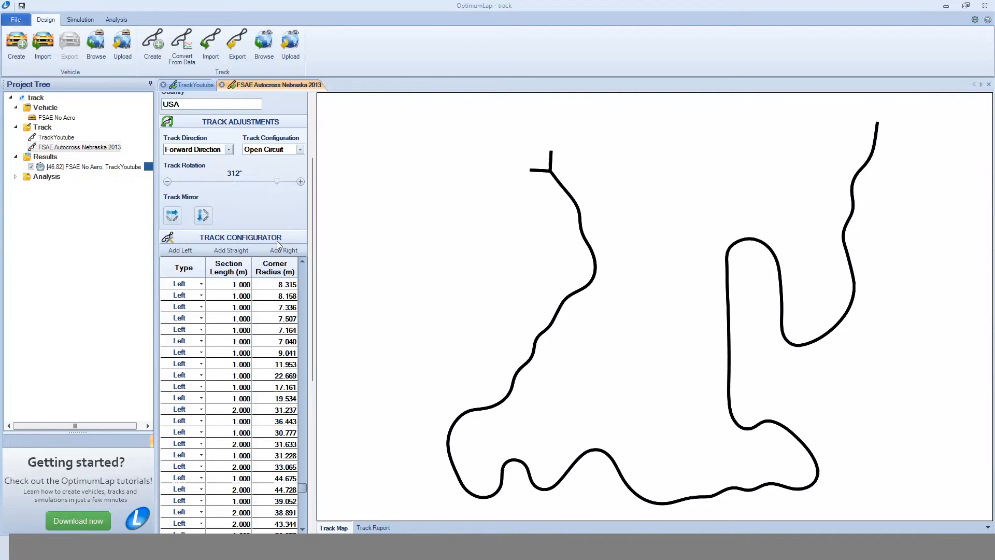
scroll(275, 226, "up", 3)
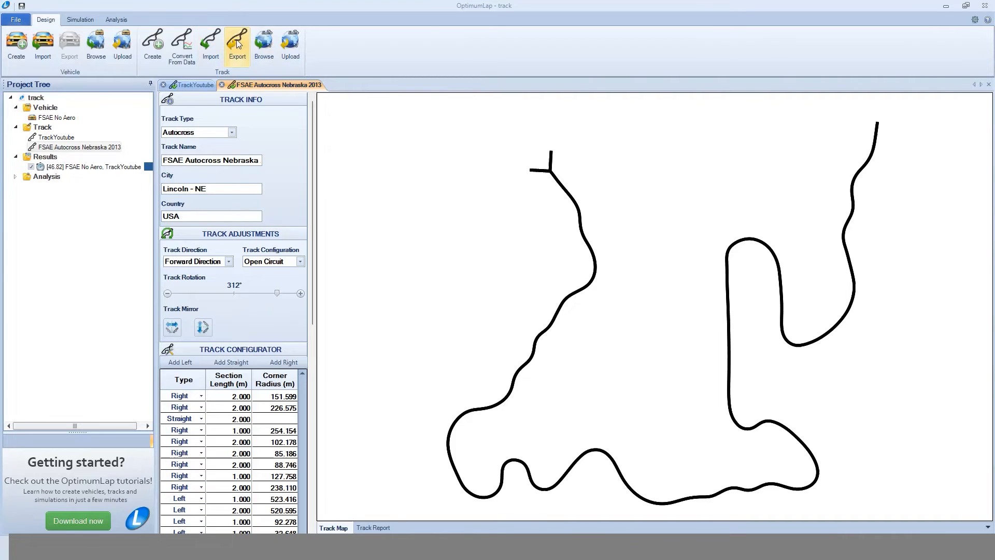
scroll(224, 398, "up", 8)
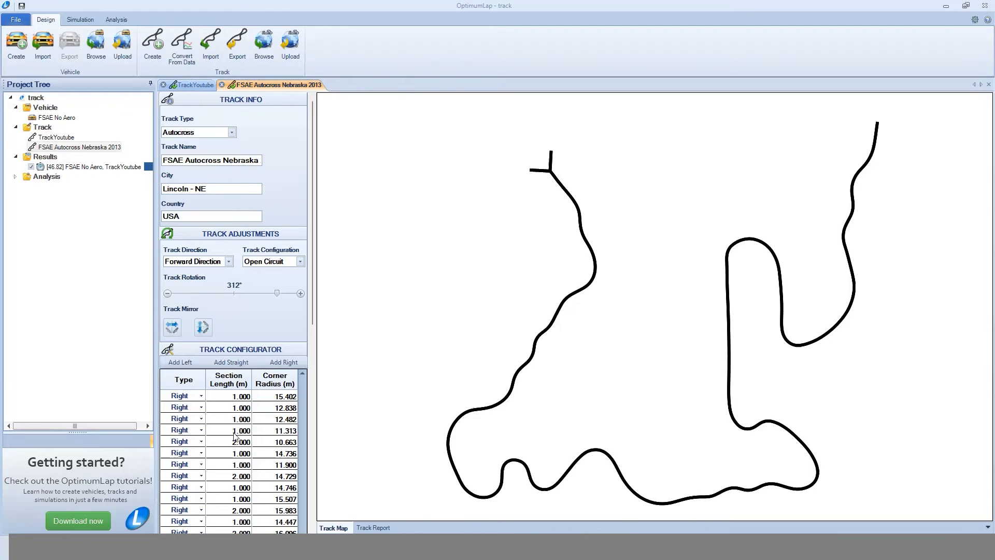
scroll(234, 435, "up", 10)
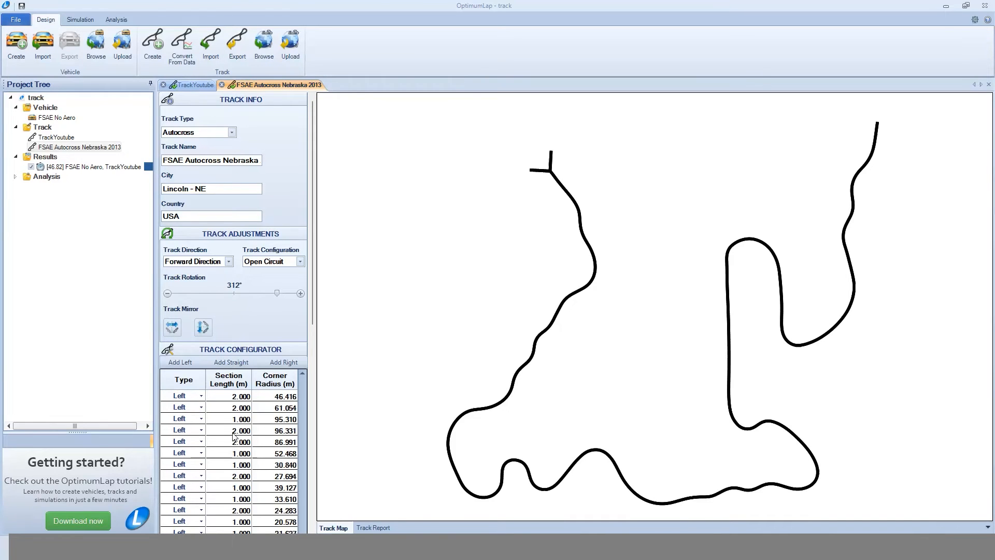
scroll(234, 420, "up", 6)
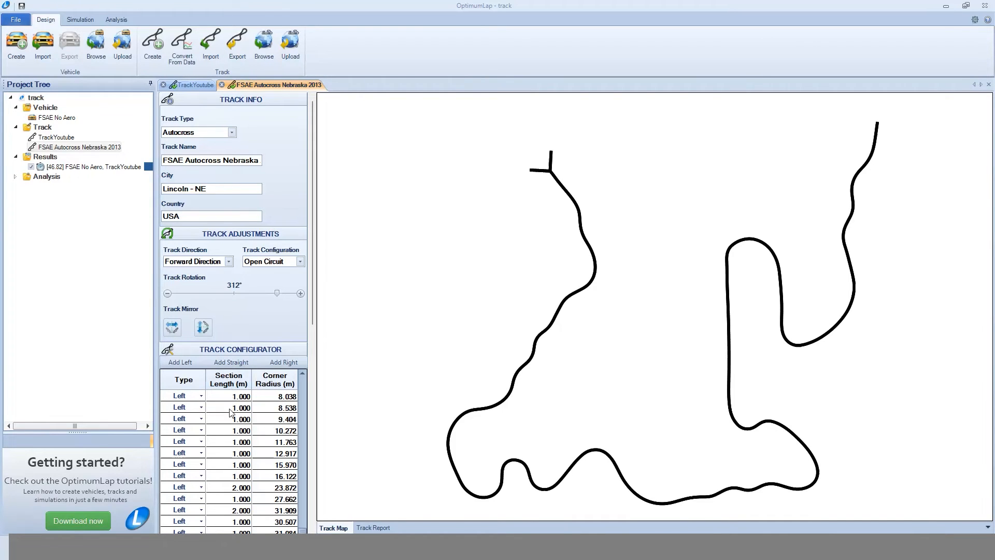
scroll(231, 414, "down", 10)
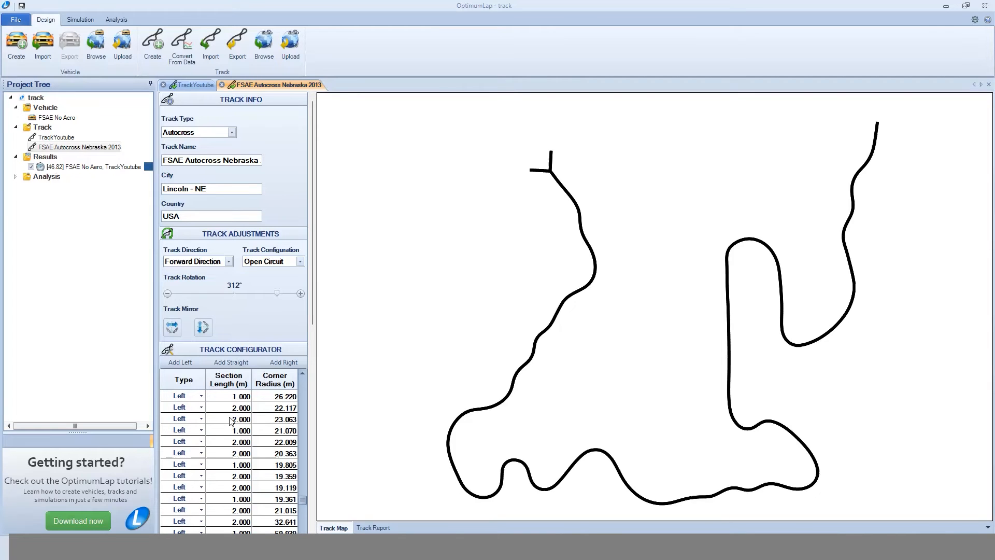
scroll(234, 410, "up", 10)
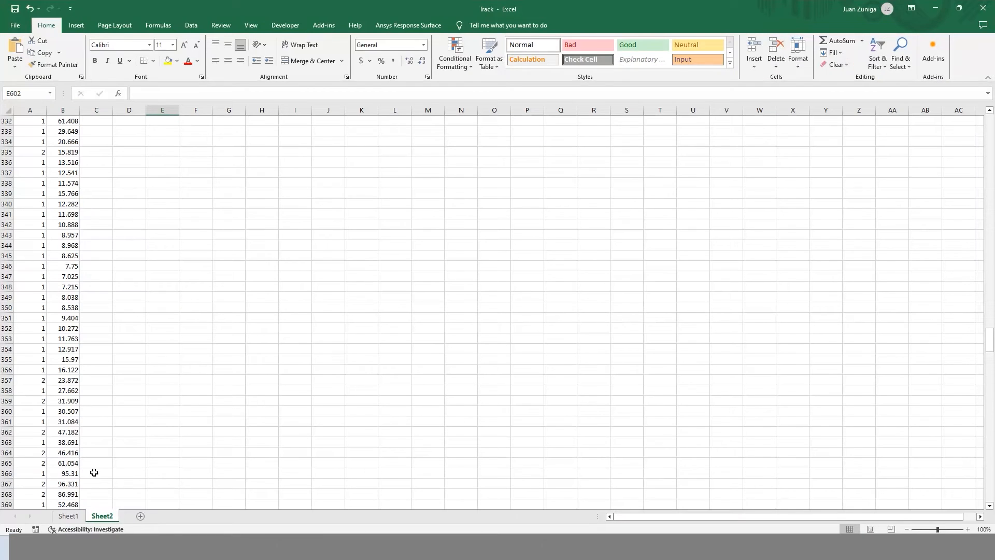
Compare the section lists and total track lengths on Sheet2 and Sheet1 of the Track workbook in Excel
scroll(73, 414, "down", 3)
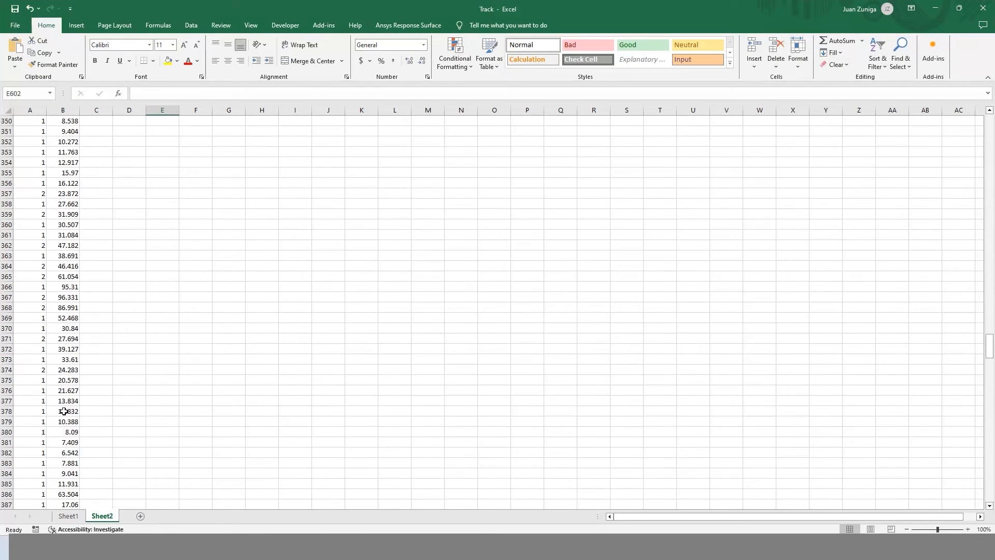
scroll(75, 422, "down", 20)
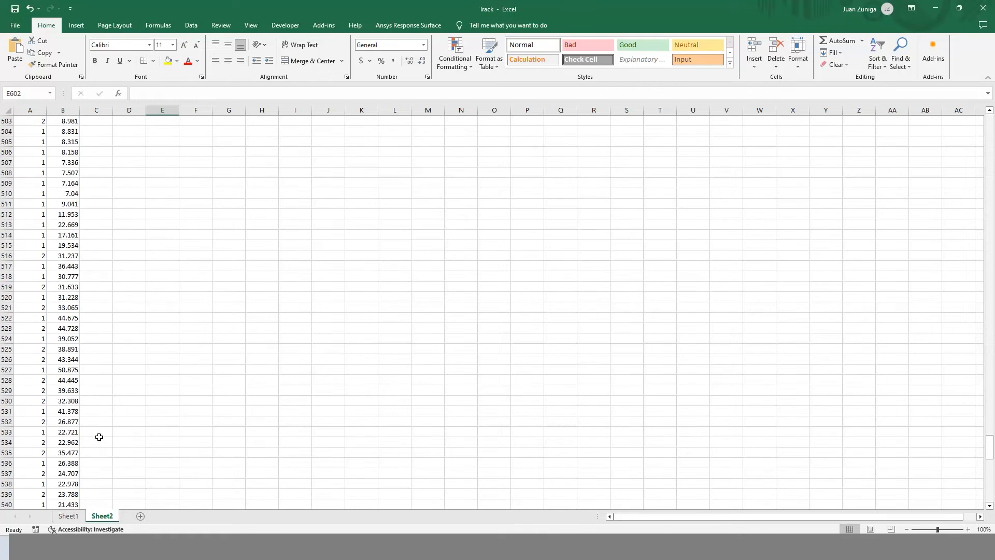
scroll(99, 438, "down", 16)
scroll(99, 436, "up", 2)
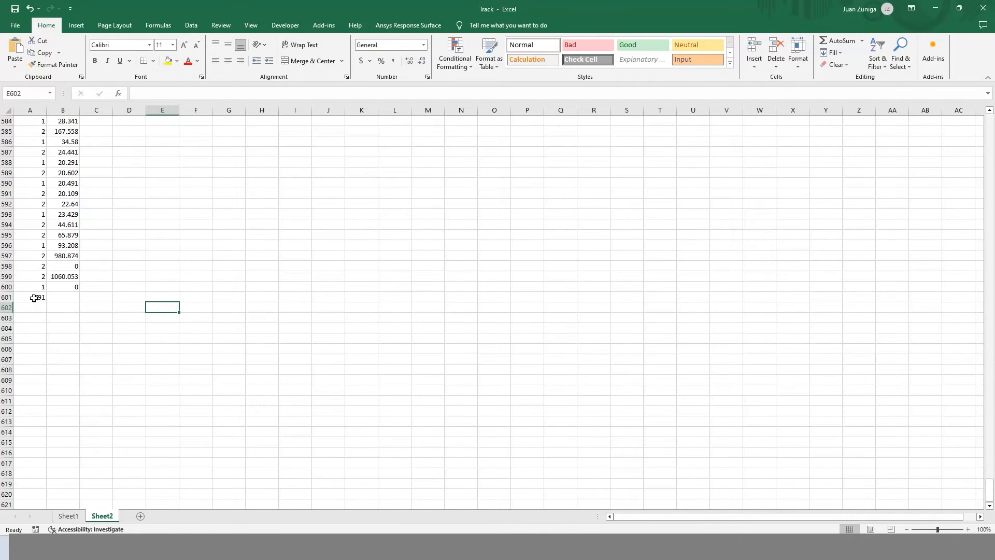
left_click(72, 517)
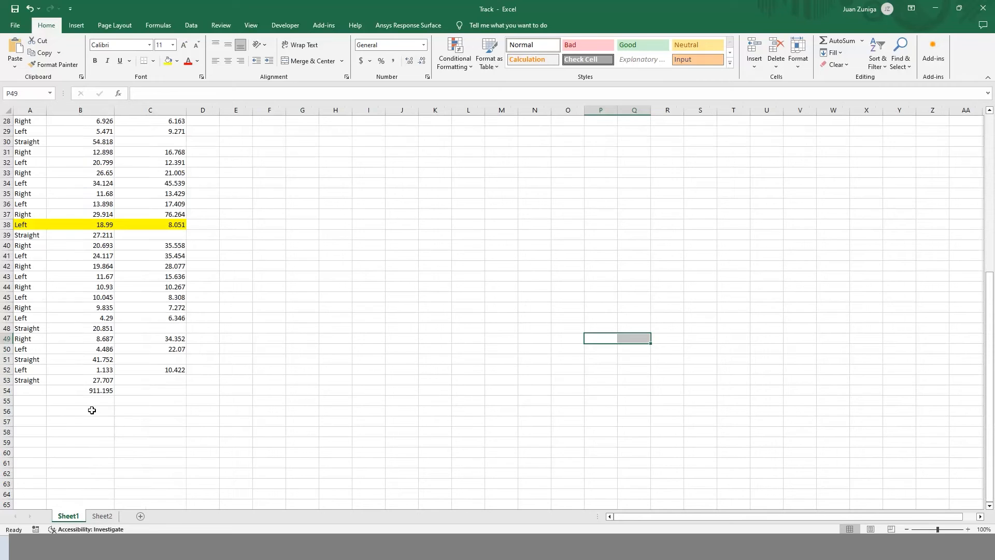
scroll(92, 410, "up", 9)
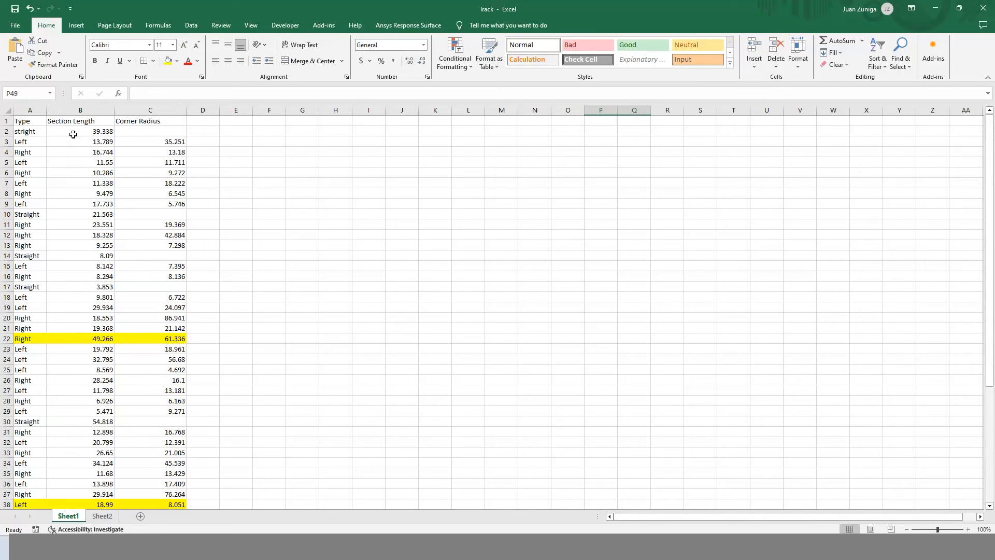
scroll(73, 134, "down", 10)
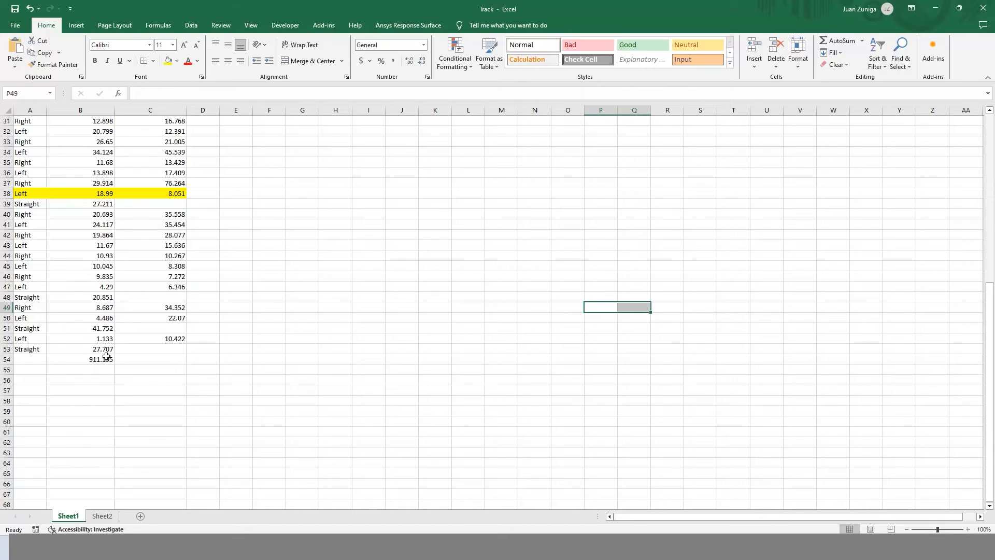
Switch to the FSAE Rules 2023 PDF, highlight "Length of each run should be approximately 0.80 km" and save the file
key("alt+Tab")
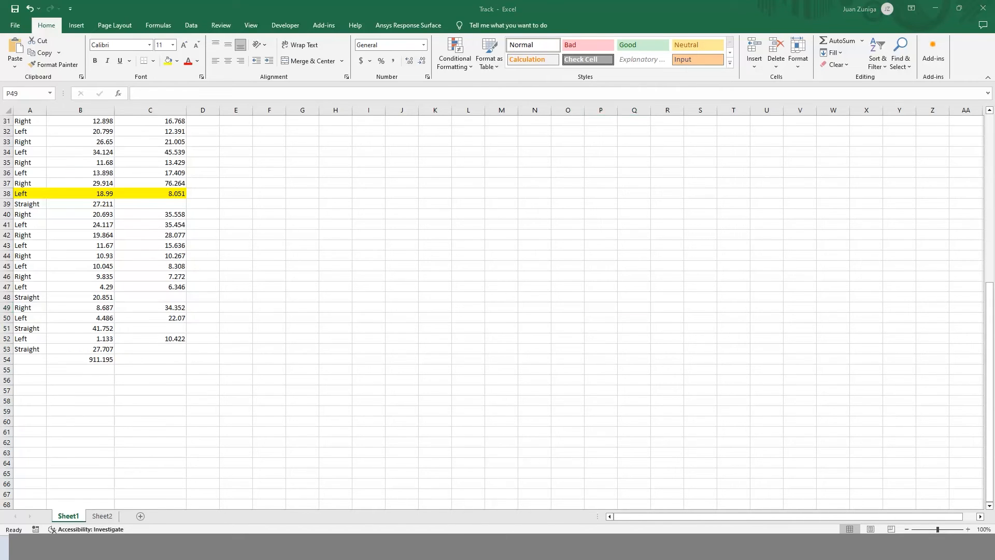
scroll(459, 358, "down", 3)
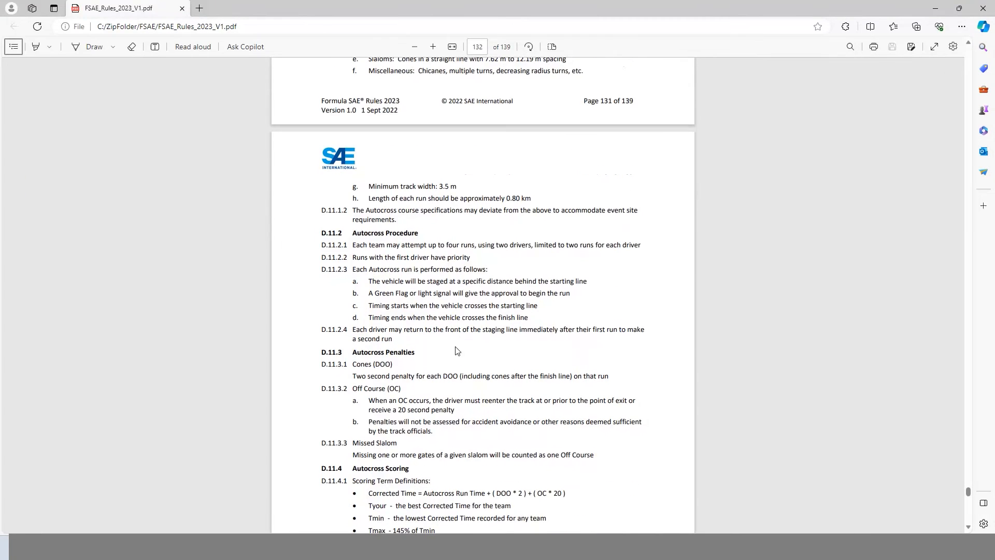
scroll(444, 293, "up", 3)
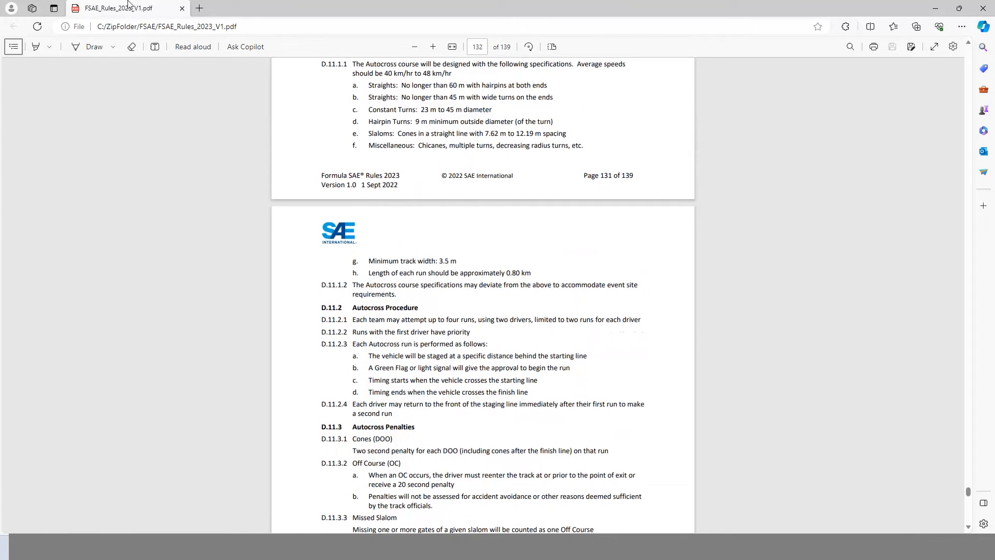
left_click(36, 46)
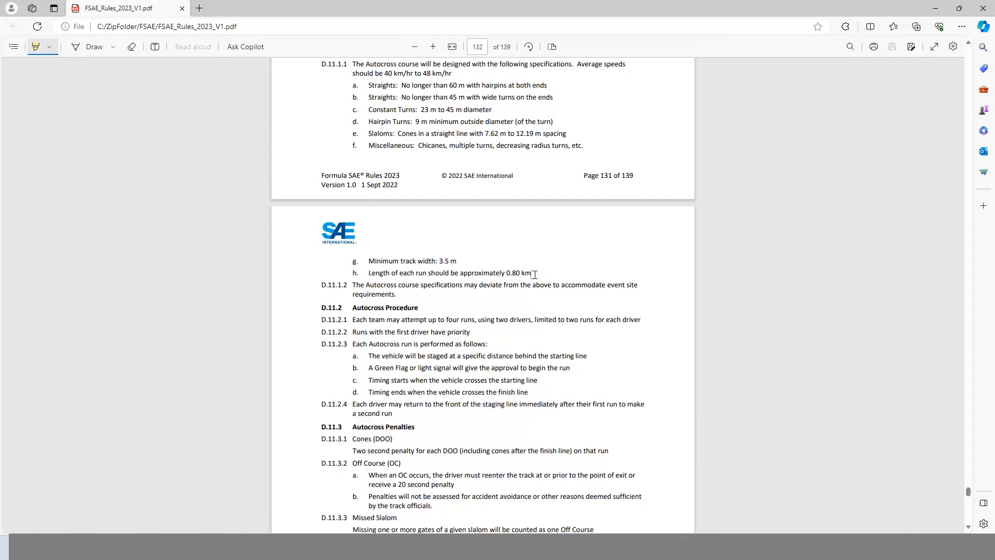
left_click_drag(495, 273, 365, 274)
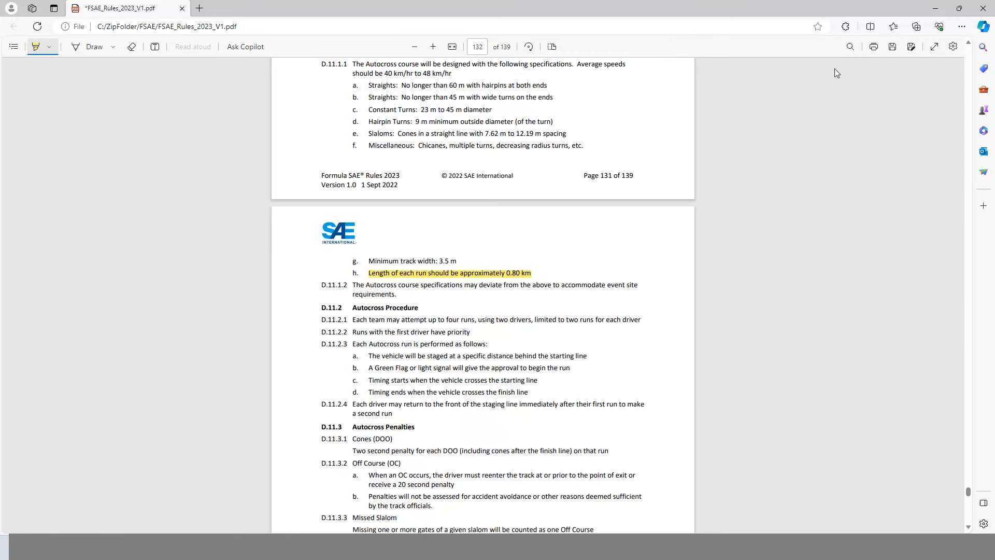
left_click(891, 48)
Switch to SOLIDWORKS, open Sketch1 for editing and select the 60.960 m horizontal reference line under the starting straight
key("alt+Tab")
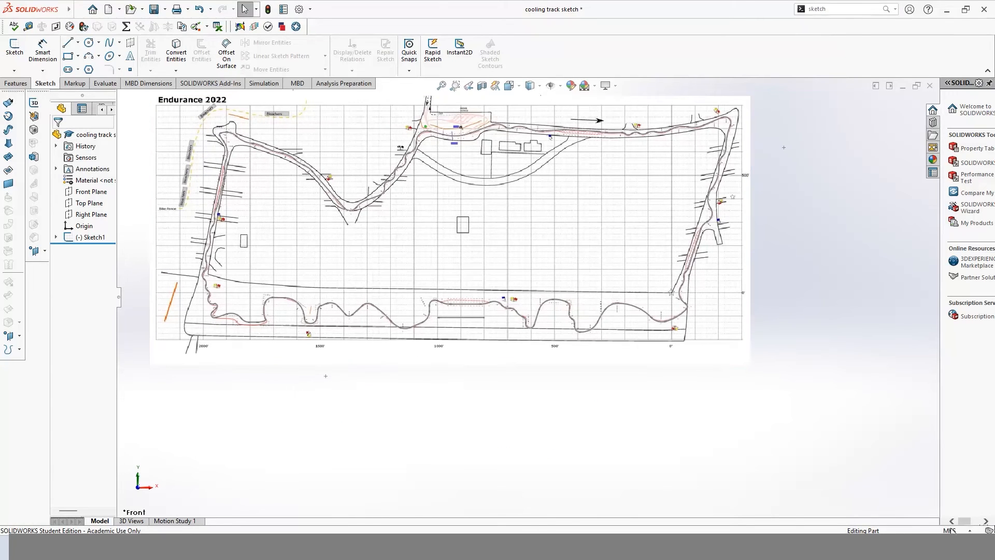
left_click(953, 531)
left_click(91, 238)
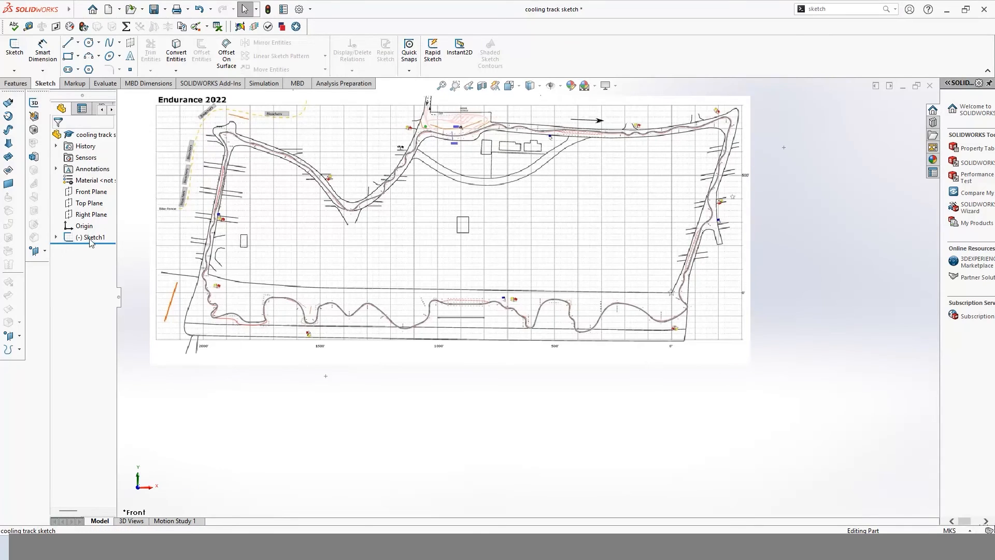
left_click(96, 206)
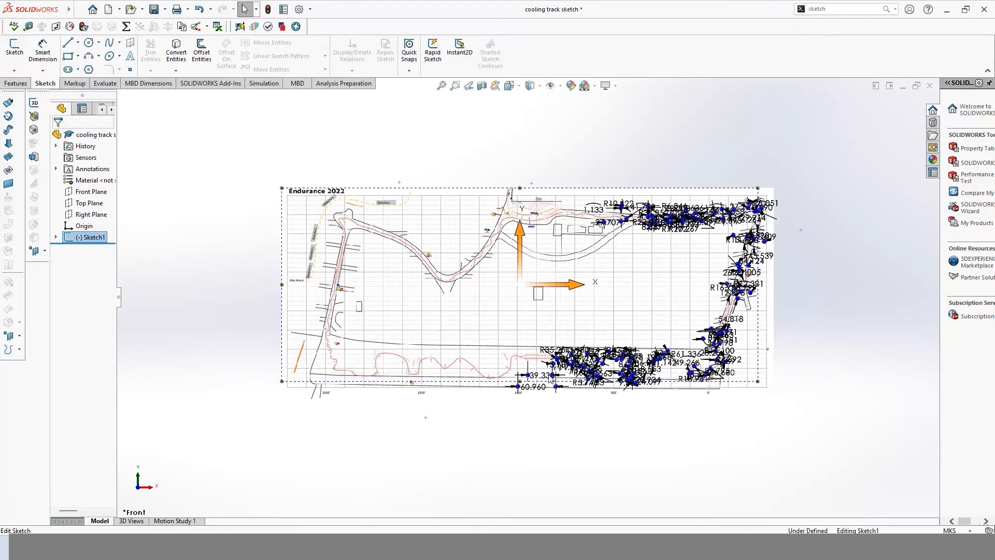
scroll(530, 344, "down", 6)
scroll(530, 344, "up", 2)
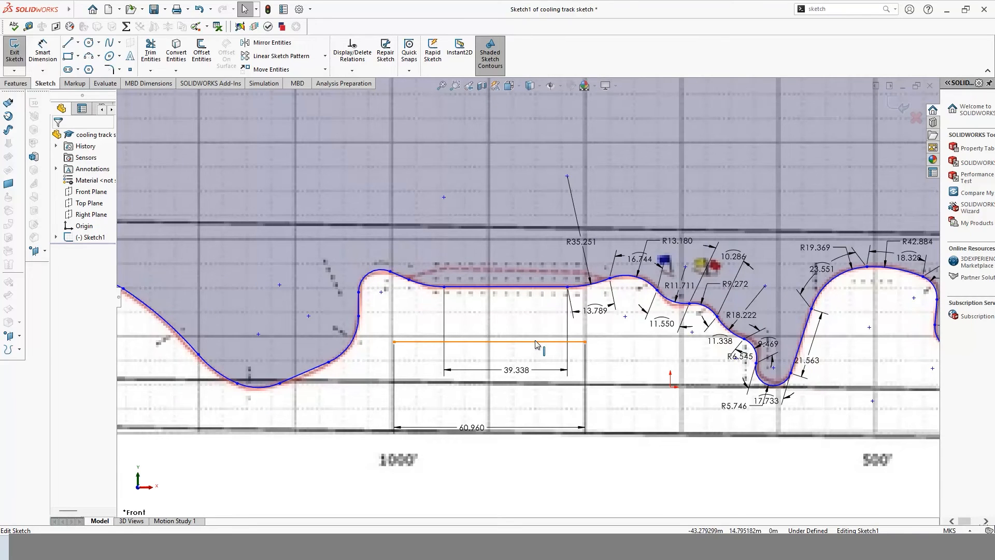
left_click(536, 342)
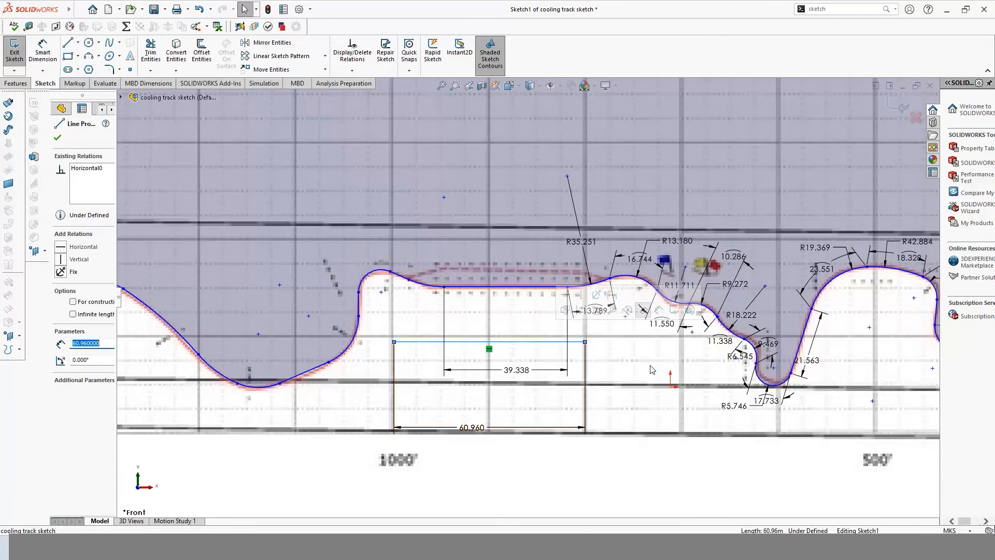
Clear the selection of the reference line and exit Sketch1
scroll(527, 301, "up", 3)
left_click(686, 450)
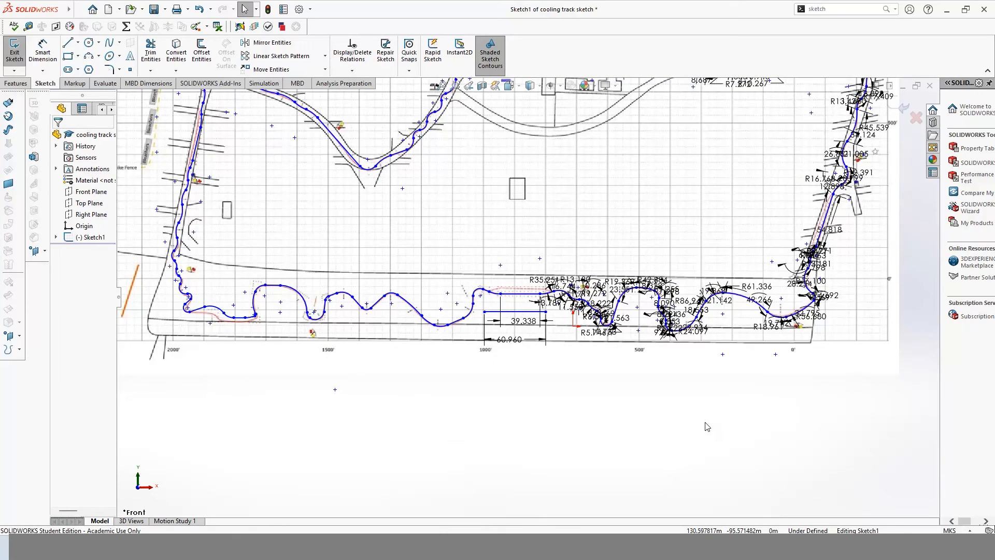
key("f")
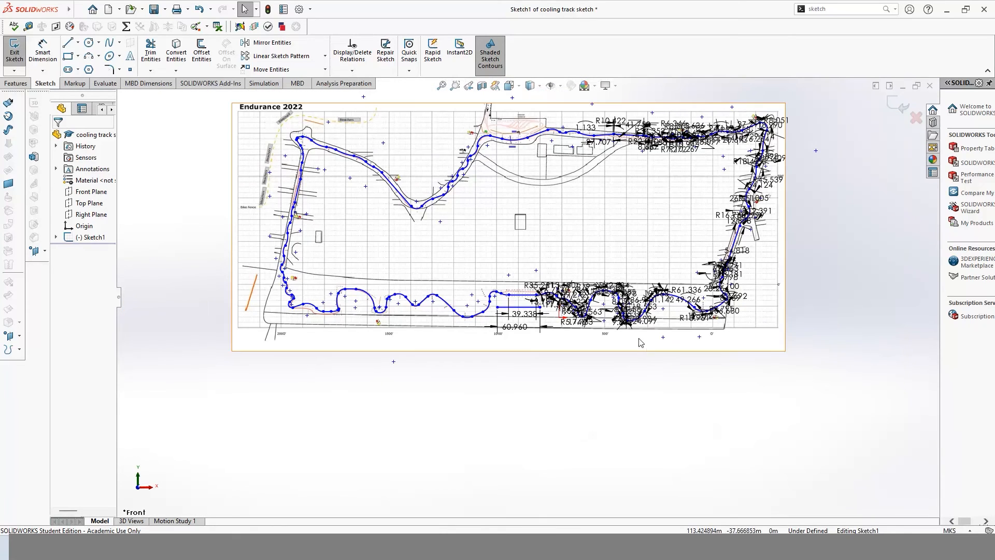
scroll(471, 198, "down", 3)
scroll(472, 199, "up", 3)
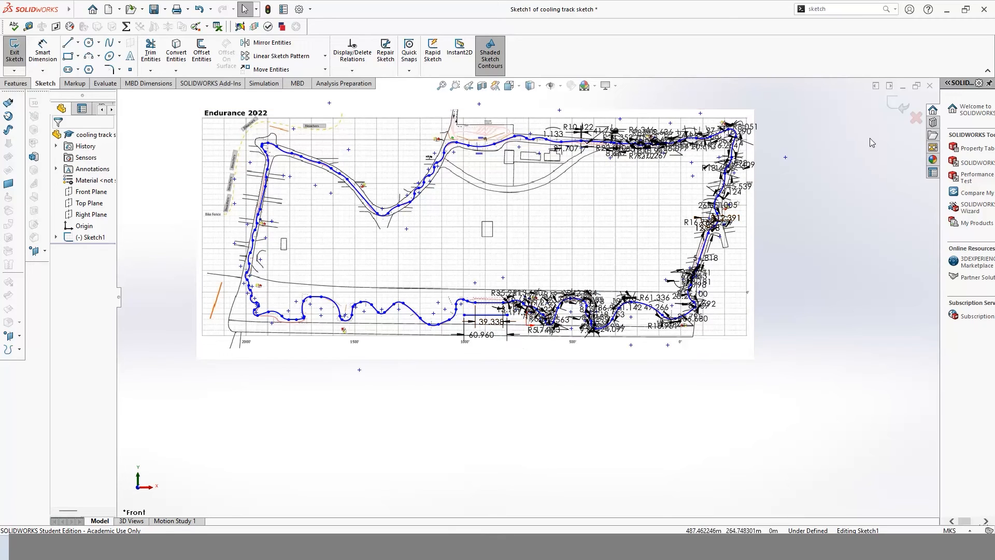
left_click(889, 106)
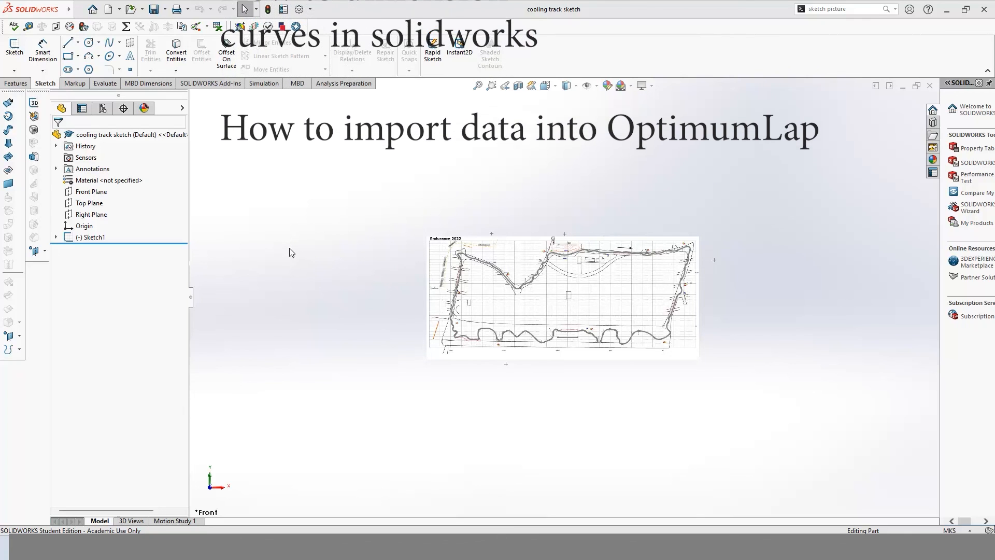
scroll(565, 298, "up", 2)
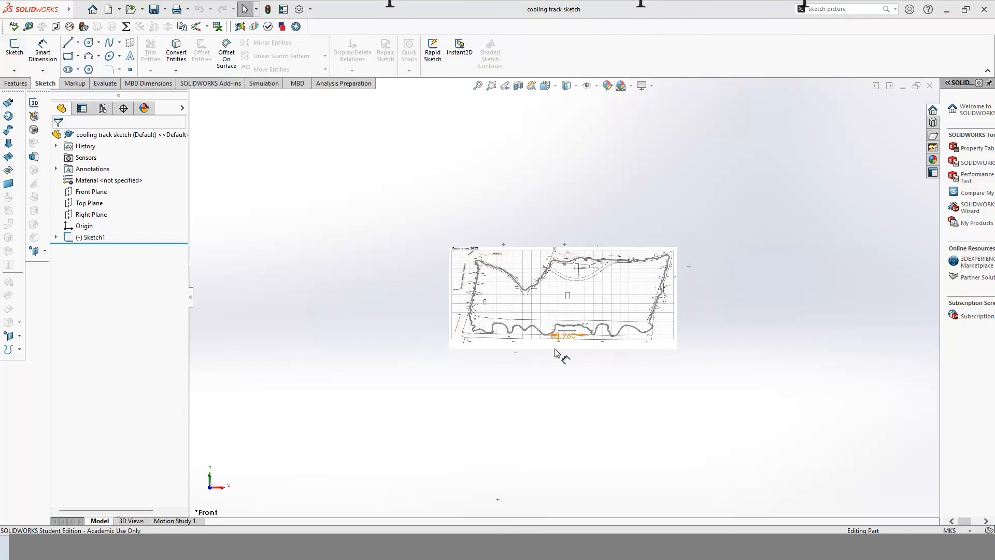
scroll(555, 352, "down", 5)
scroll(445, 378, "up", 3)
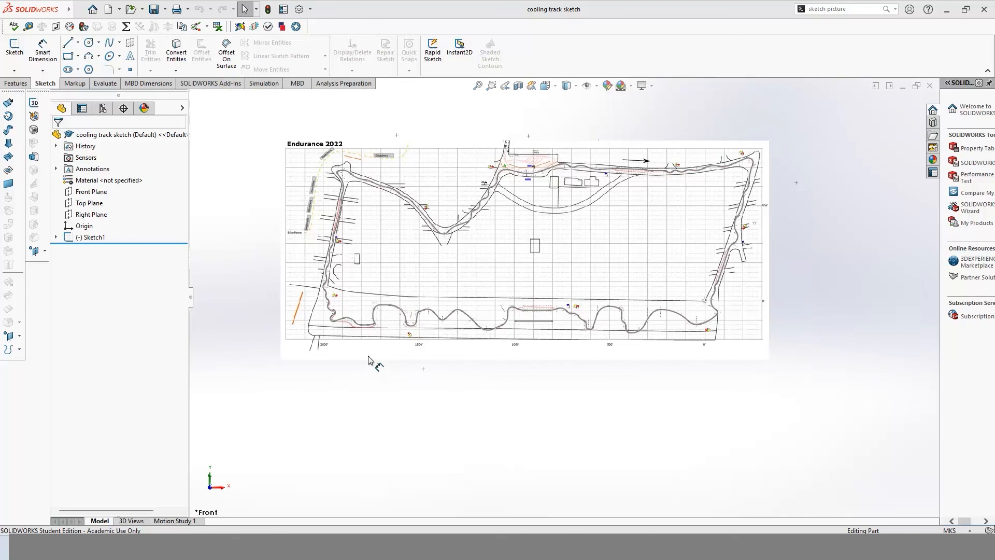
scroll(358, 355, "down", 3)
scroll(835, 319, "up", 4)
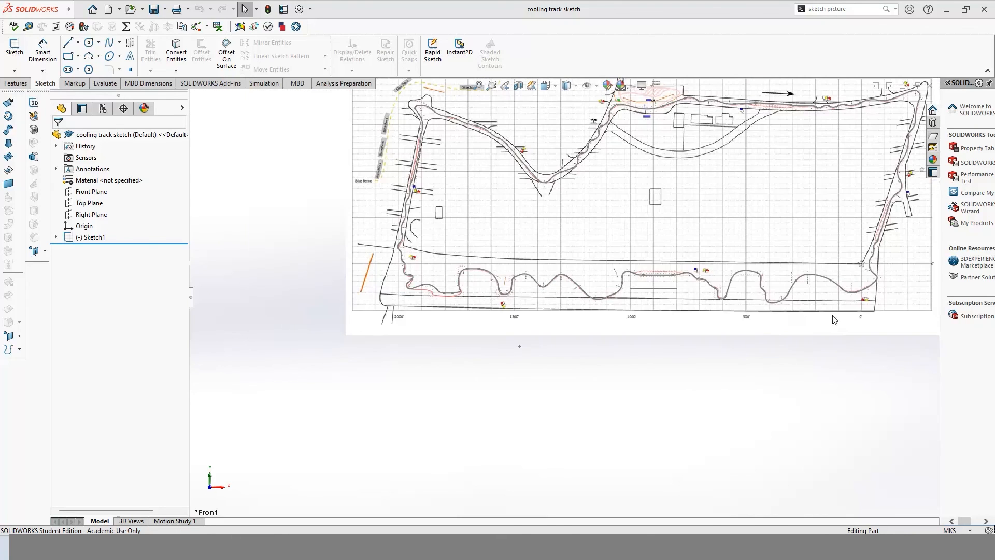
scroll(877, 316, "down", 2)
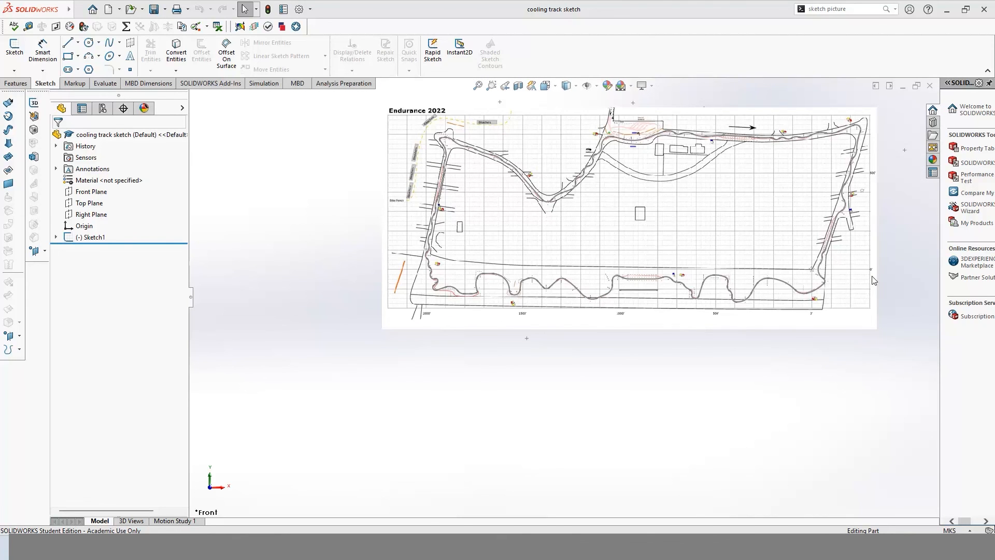